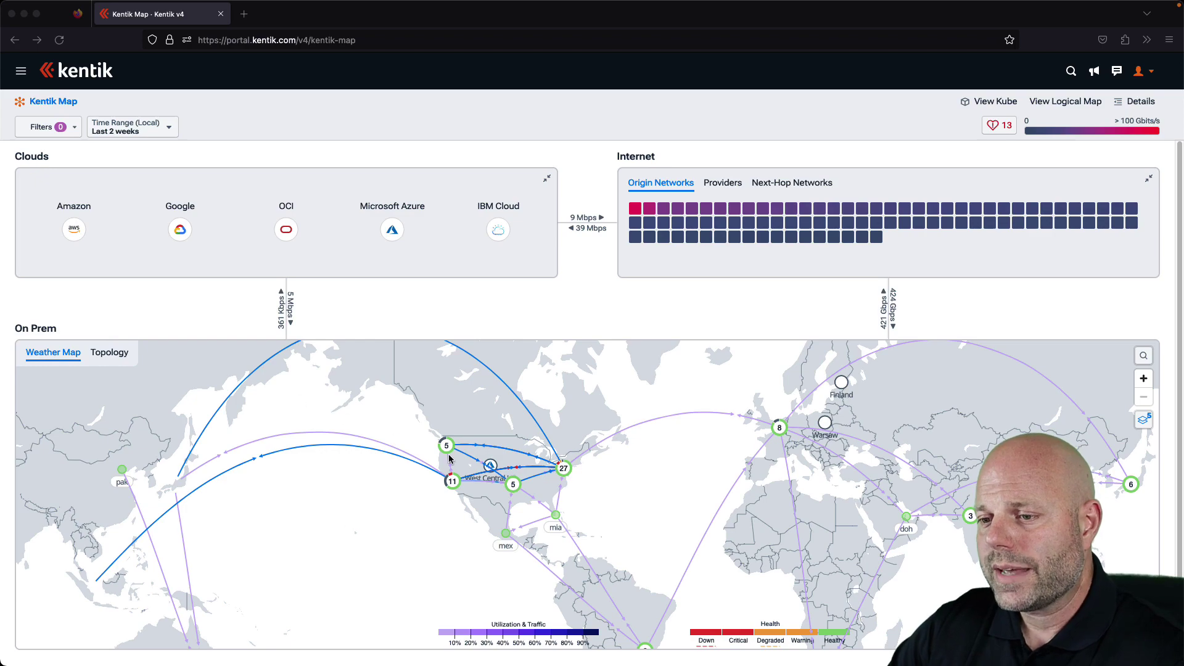
Zoom the weather map into the East Coast node 5 cluster and show the Azure East US region details
click(588, 479)
scroll(588, 479, up, 5)
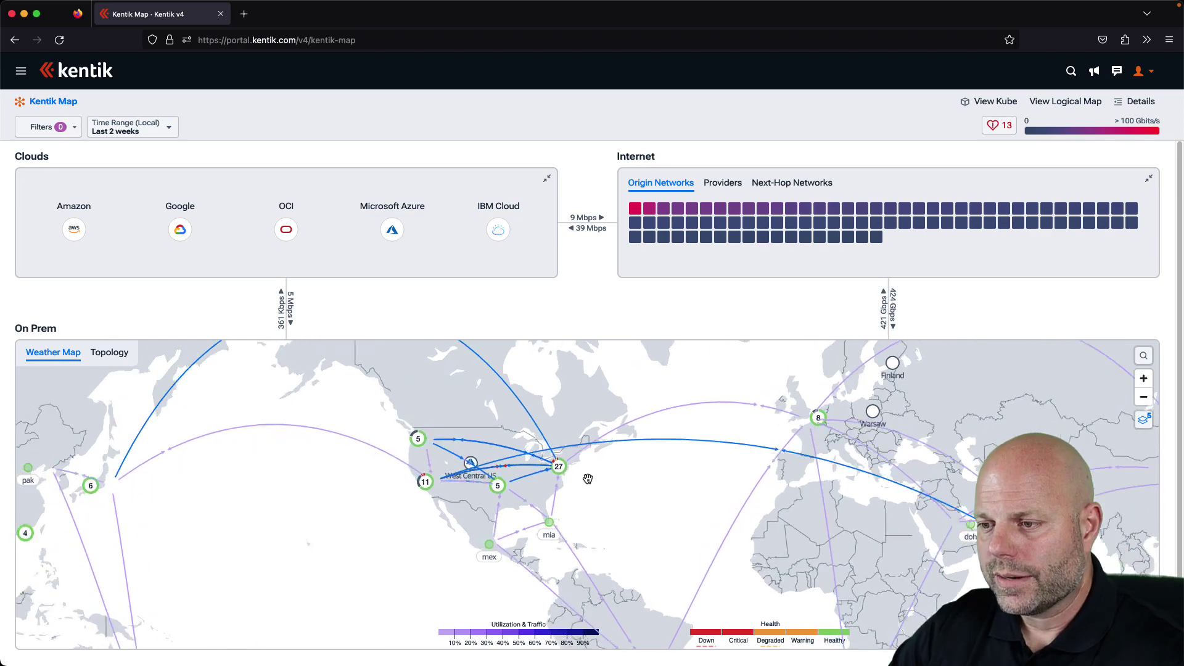
drag(551, 473, 608, 510)
scroll(563, 499, up, 3)
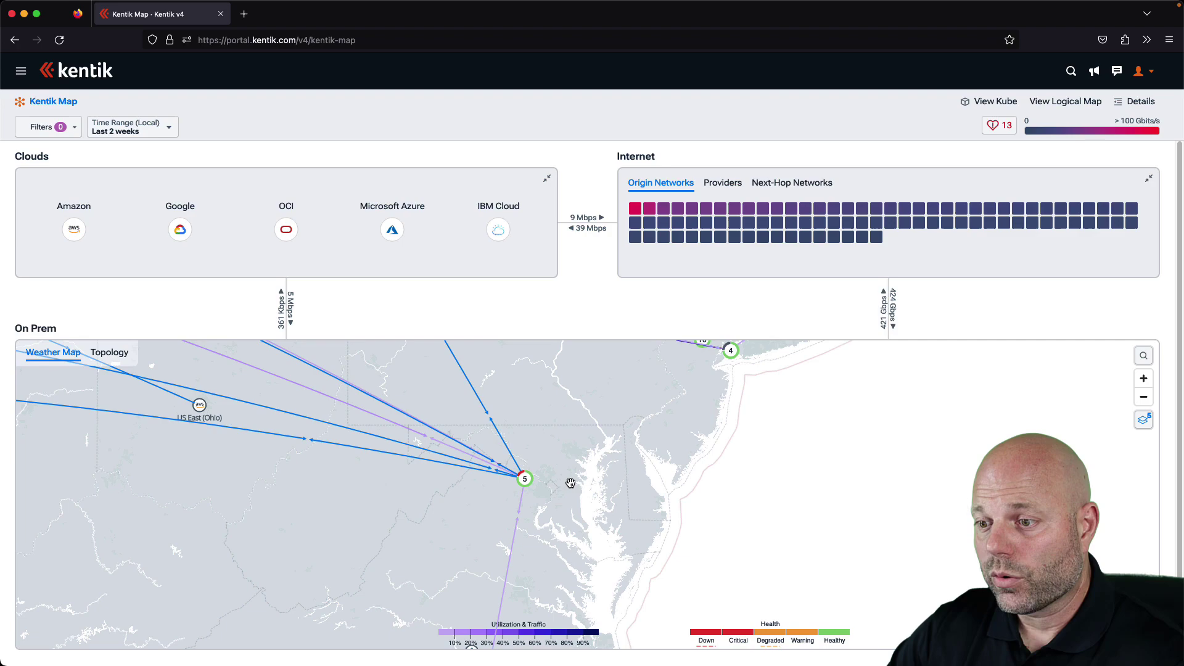
click(526, 481)
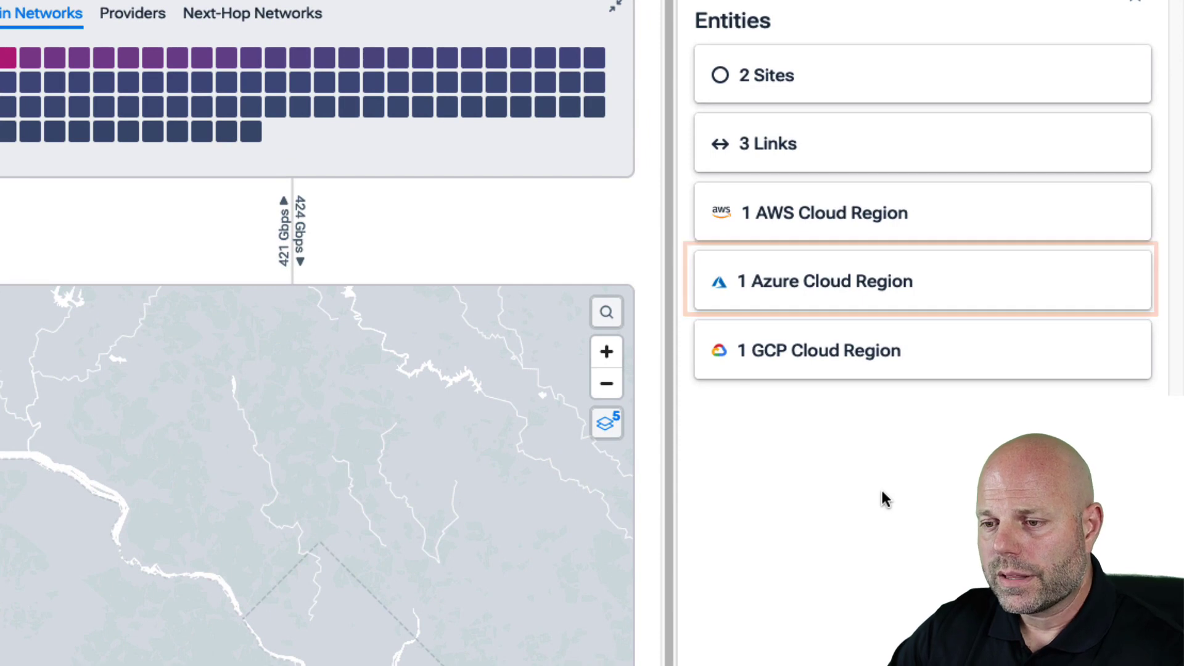
click(831, 281)
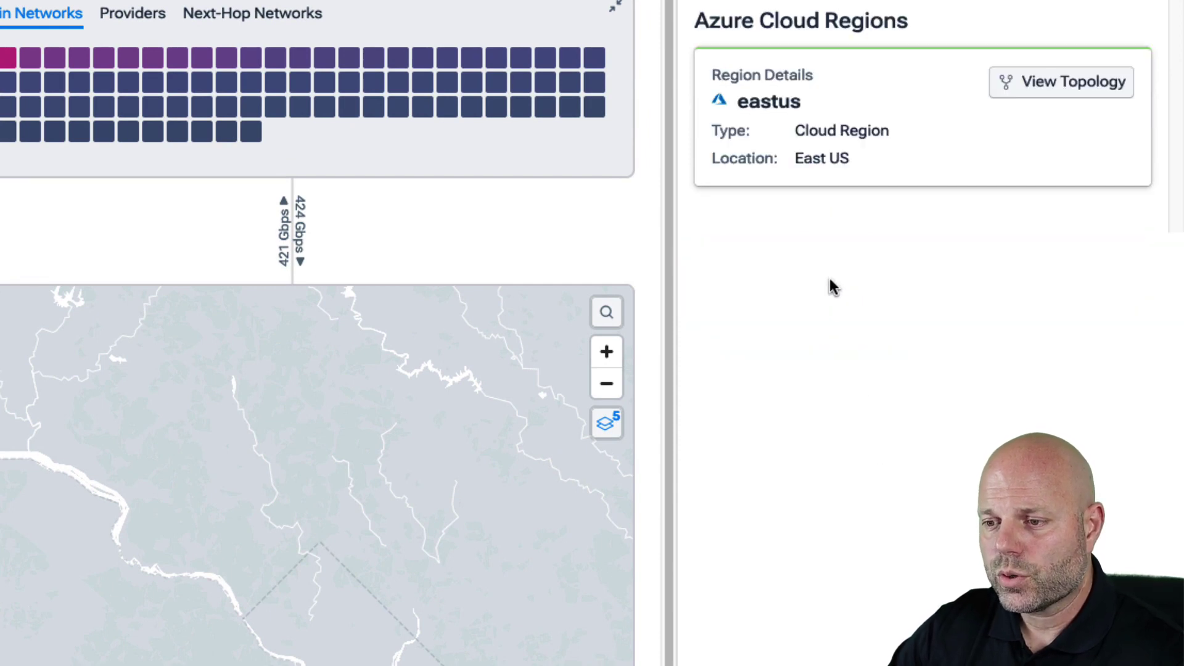
click(800, 161)
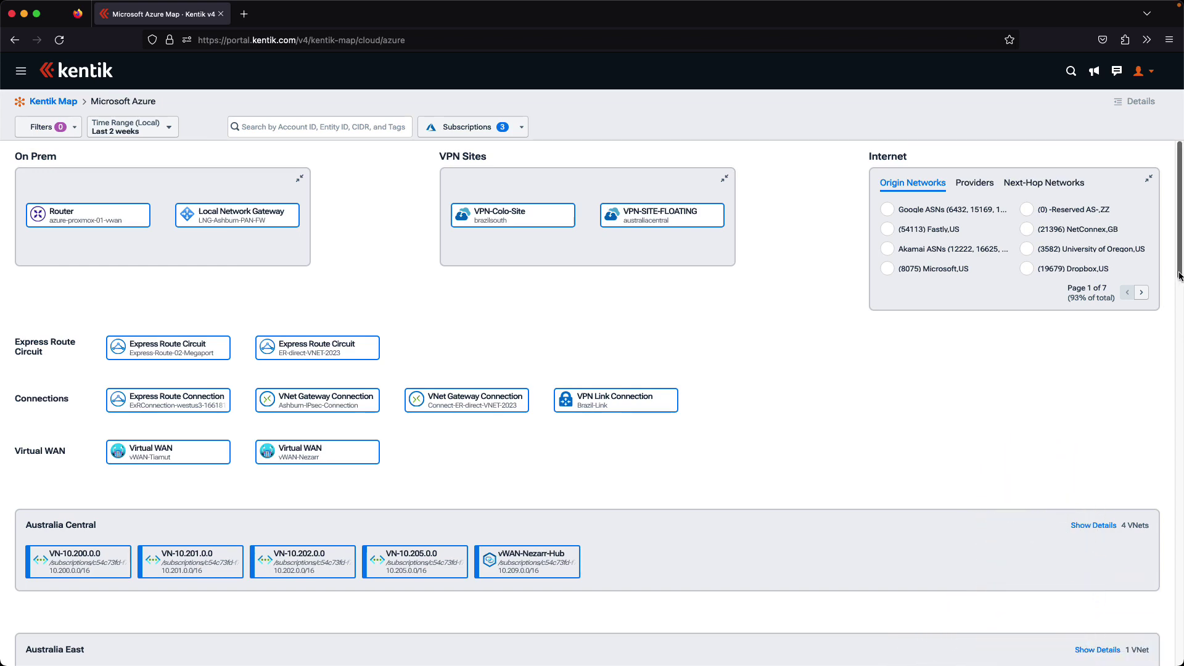
Expand VN-10.170.0.0 and view subnet SUB-10.170.50.0's details and network security group flows
drag(1180, 275, 1151, 510)
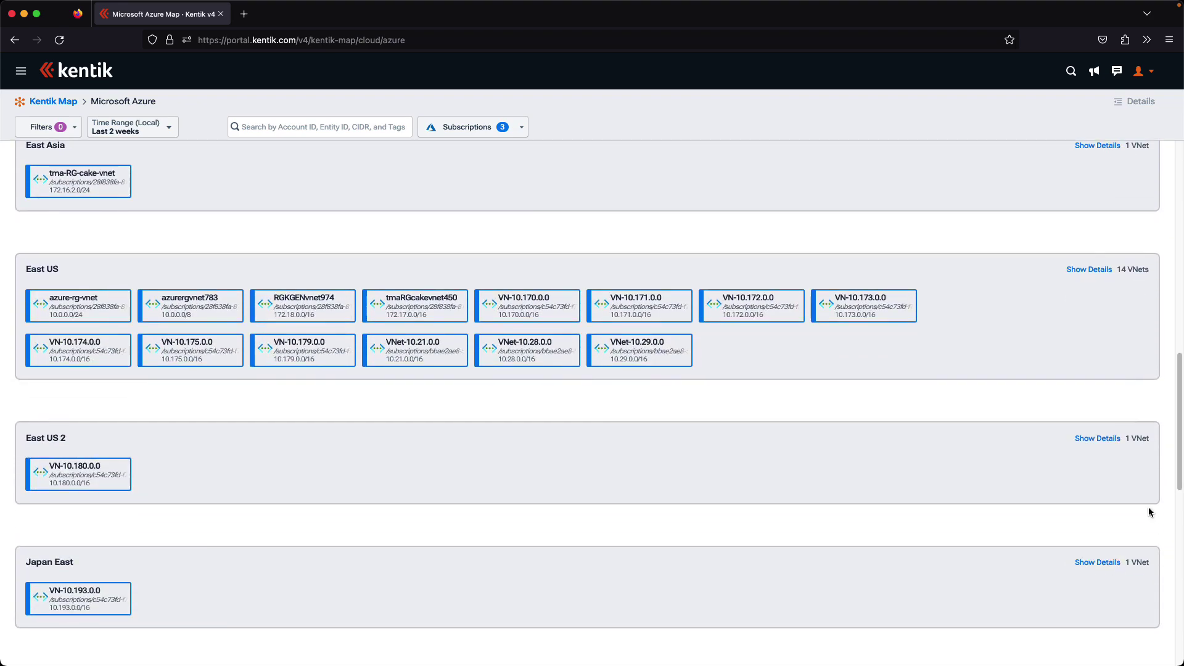
click(530, 314)
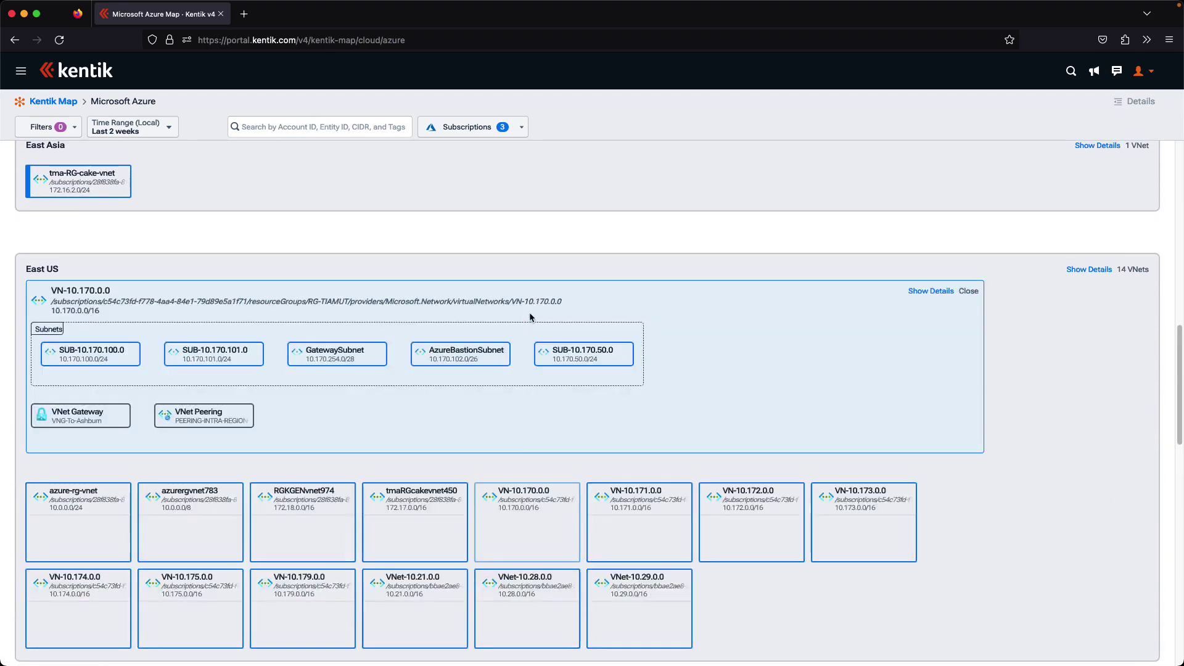
click(576, 360)
click(569, 385)
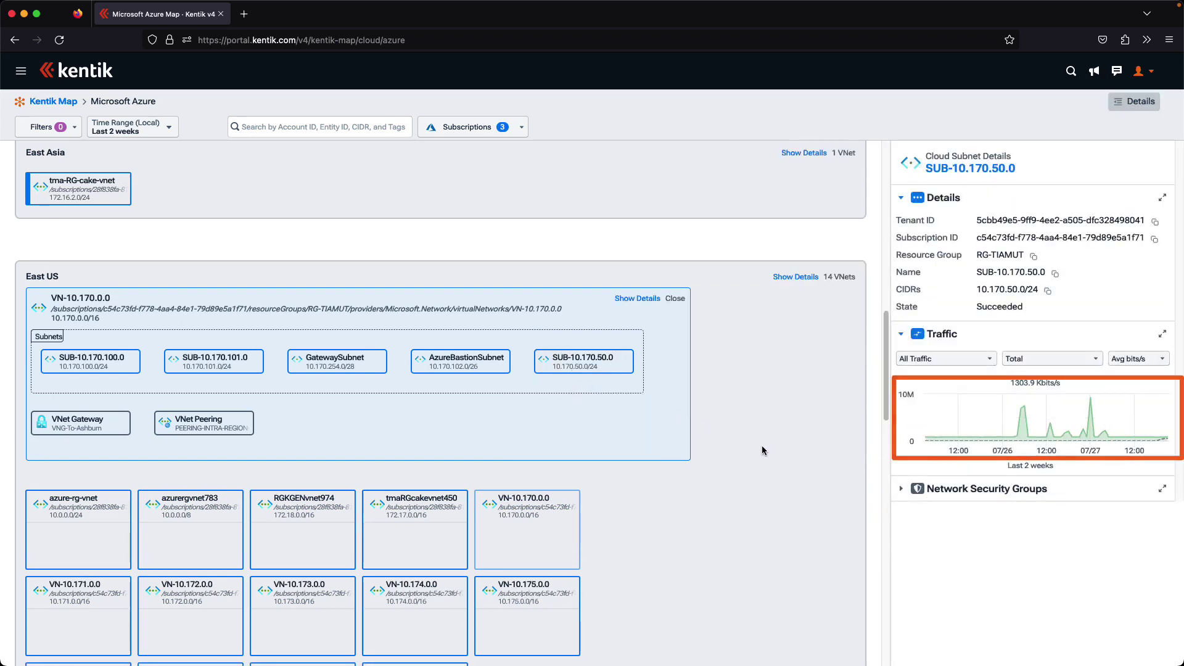
click(901, 491)
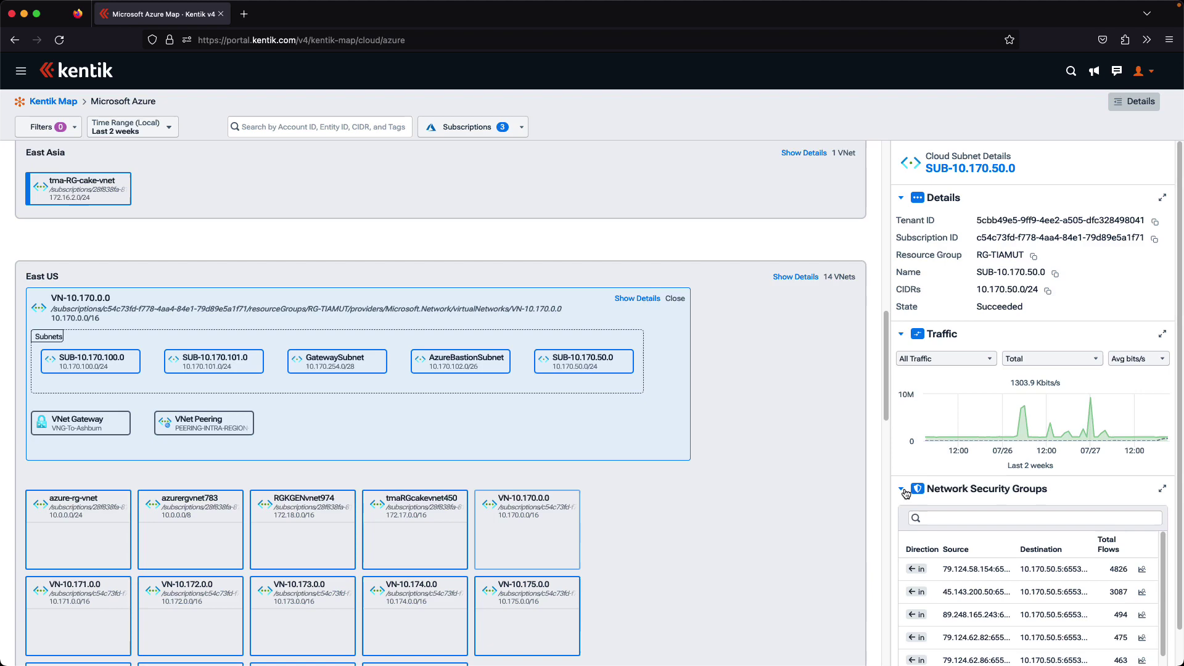
scroll(906, 512, down, 1)
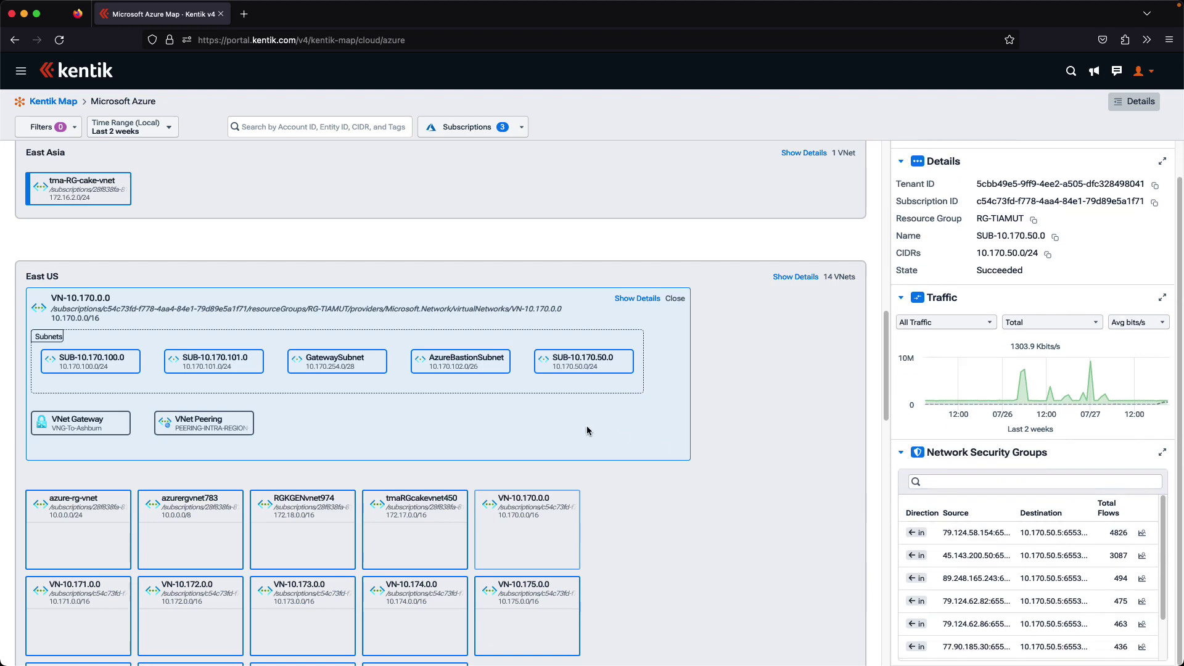
Show the subnet's connections, collapse VN-10.170.0.0, and view East US region traffic details
click(564, 370)
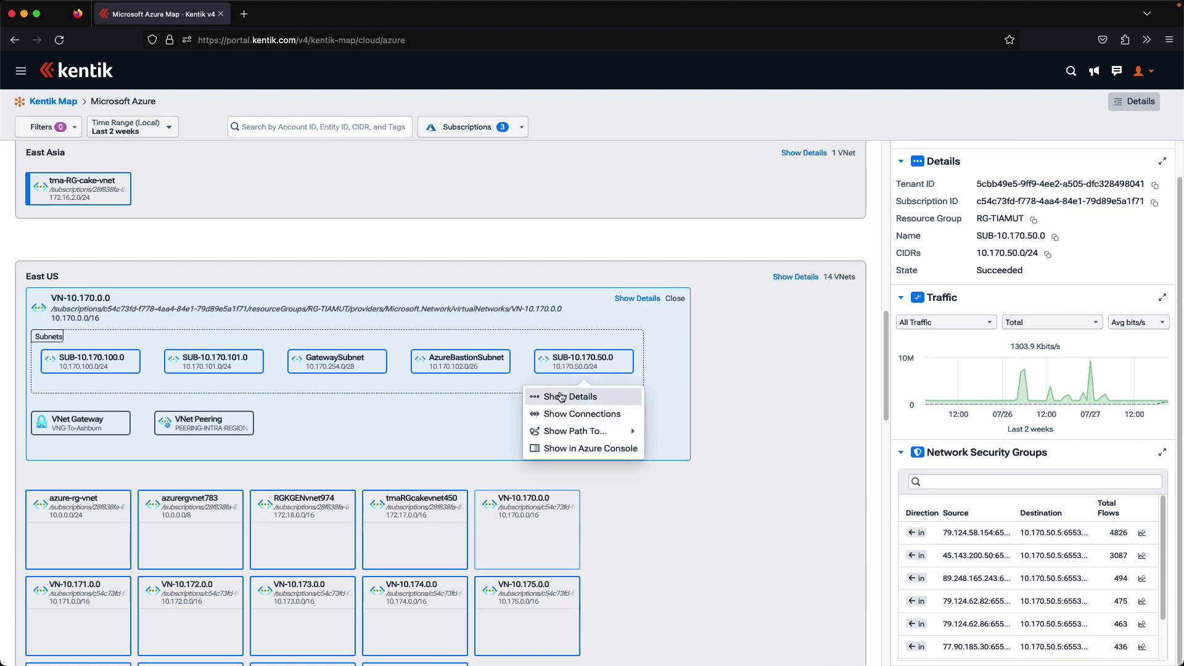
click(574, 414)
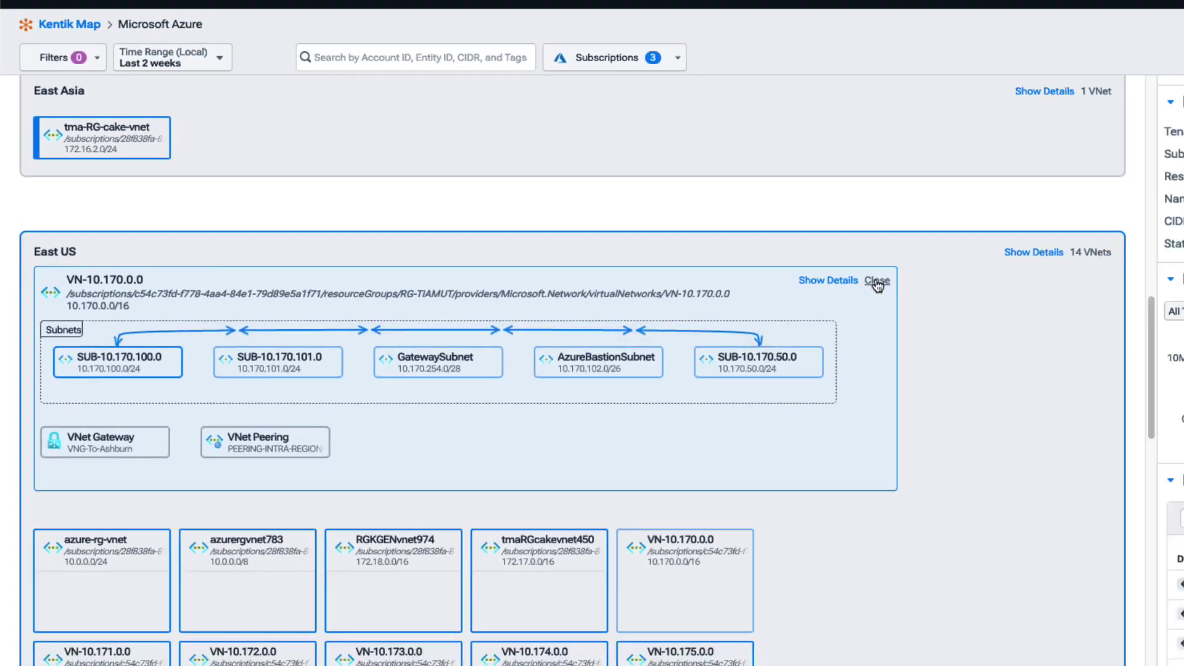
click(876, 281)
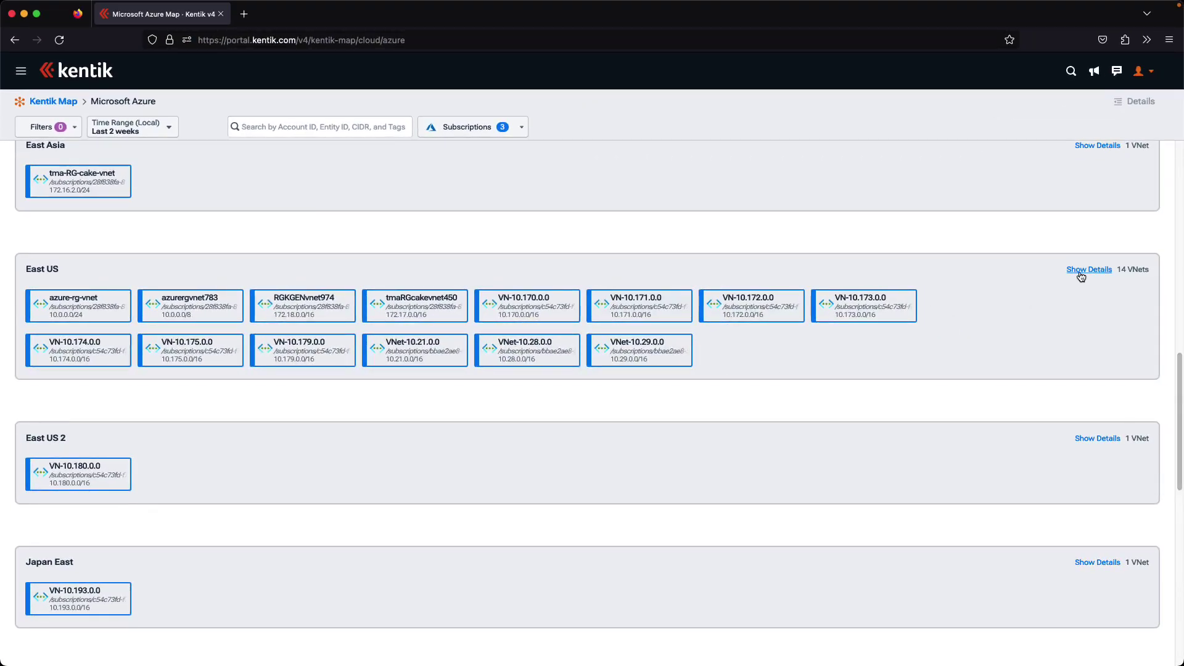
click(1081, 274)
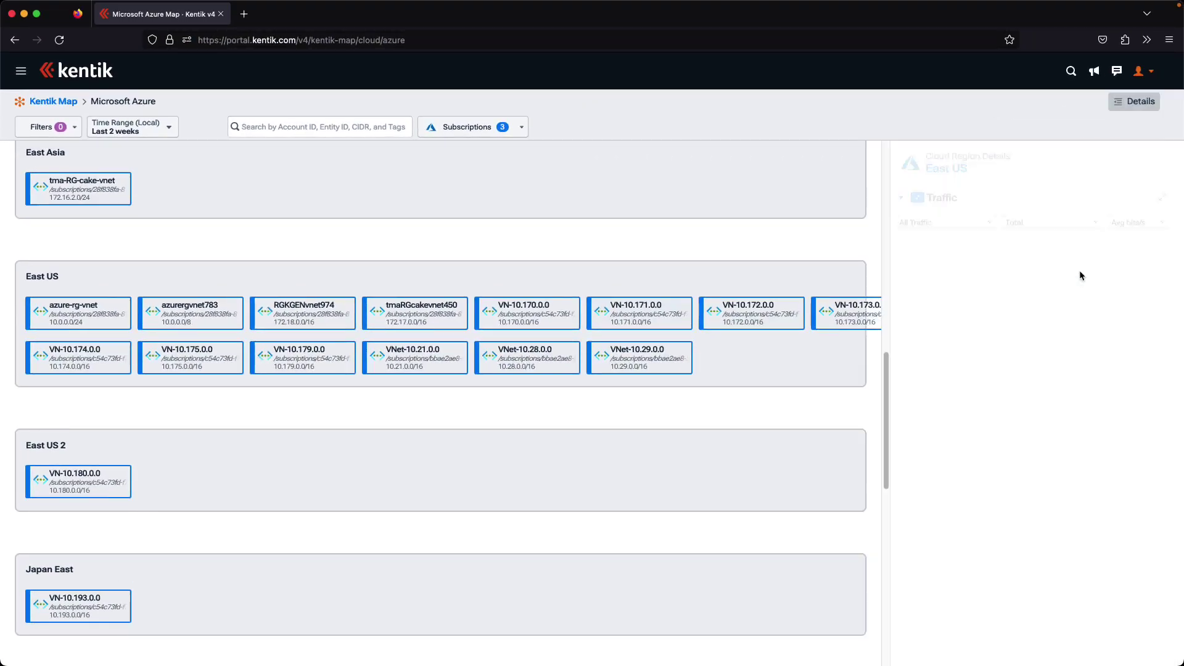
drag(887, 378, 881, 179)
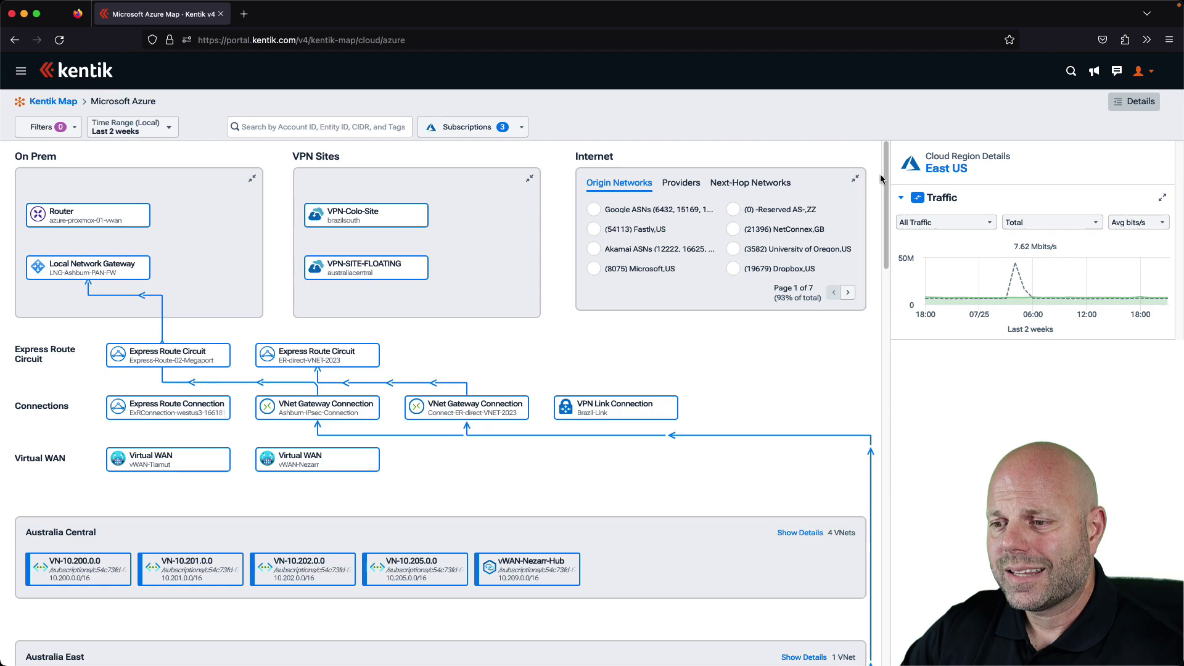
From the top-level map, open the Virginia eastus region quick-view set to Last 2 Weeks
click(16, 42)
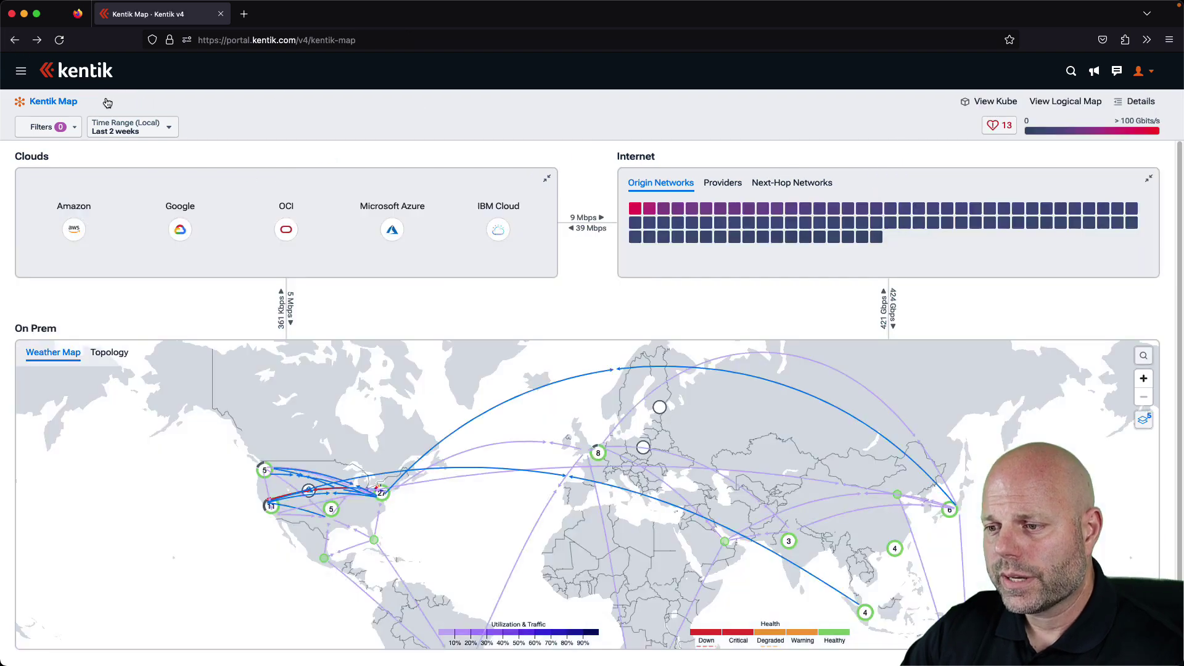
scroll(386, 492, up, 5)
drag(386, 491, 622, 535)
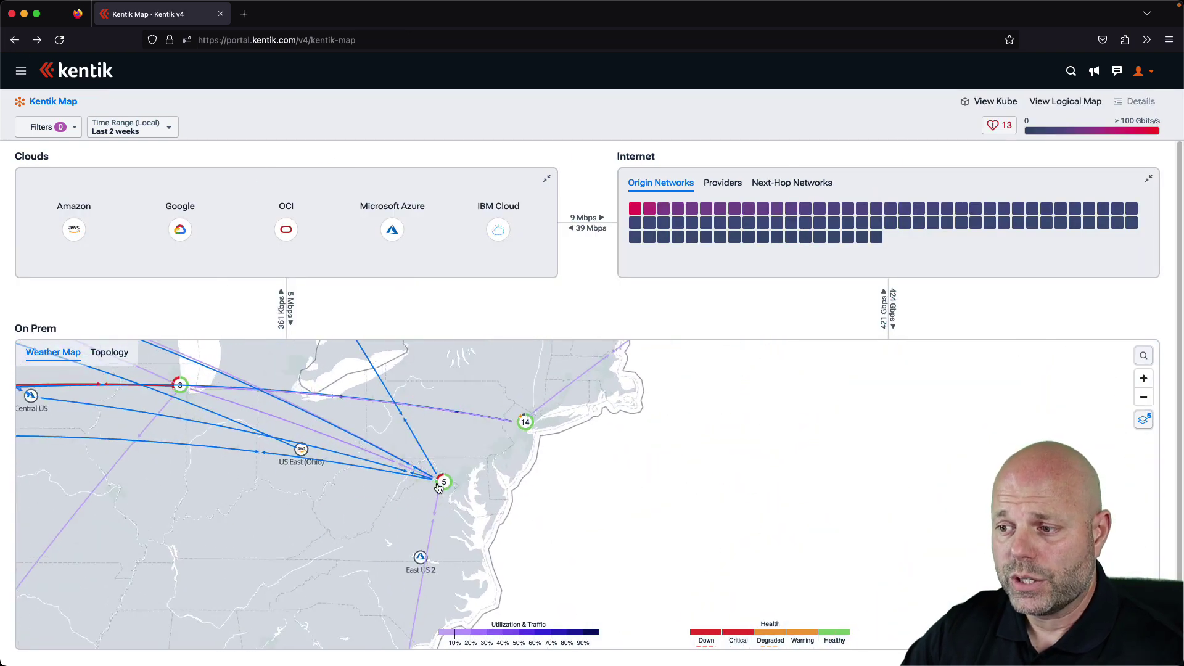
scroll(617, 524, up, 5)
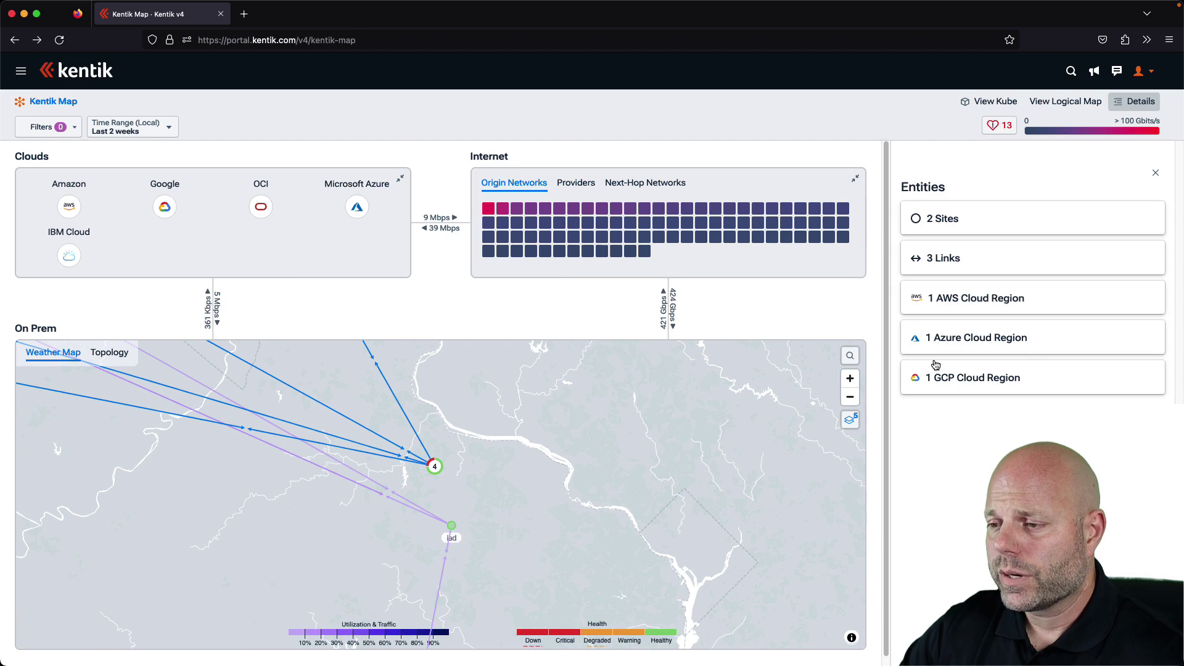
click(947, 338)
click(1103, 226)
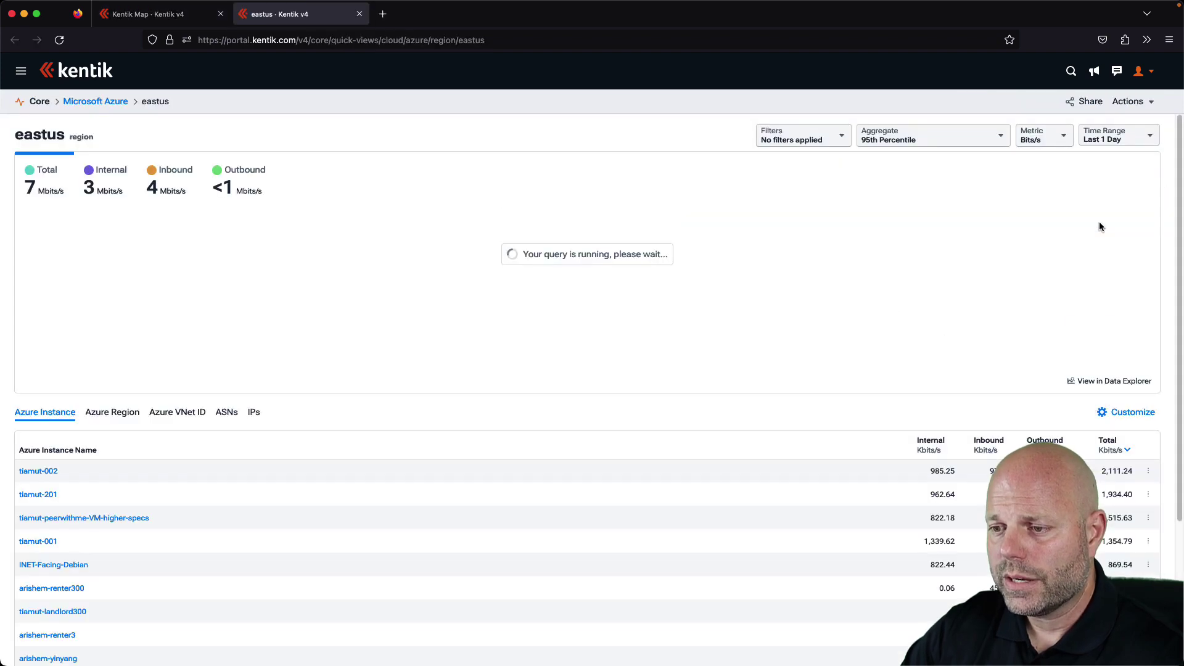
click(1121, 141)
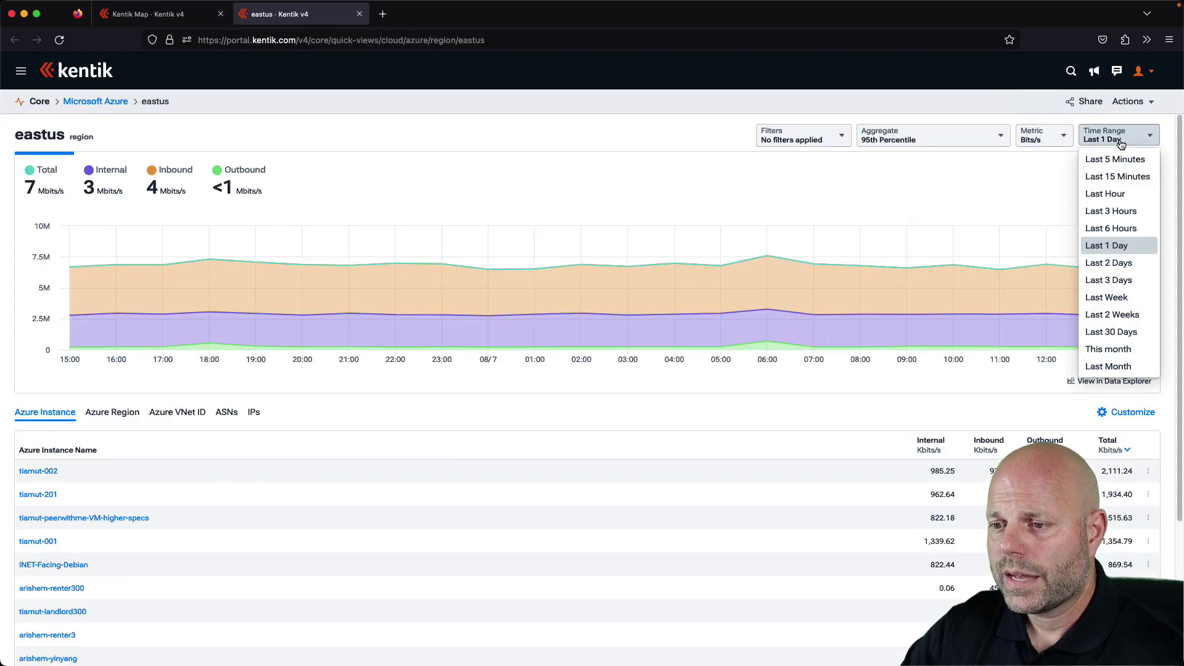
click(1118, 317)
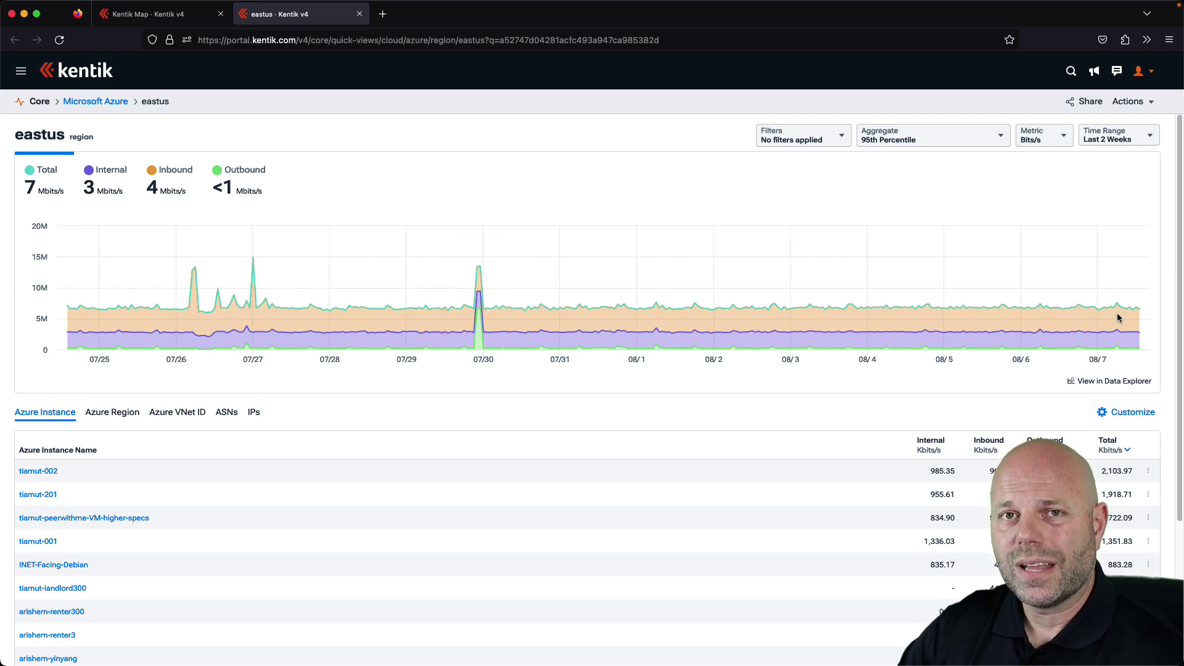
Go to Data Explorer and make Microsoft Azure its only data source
click(21, 70)
click(223, 147)
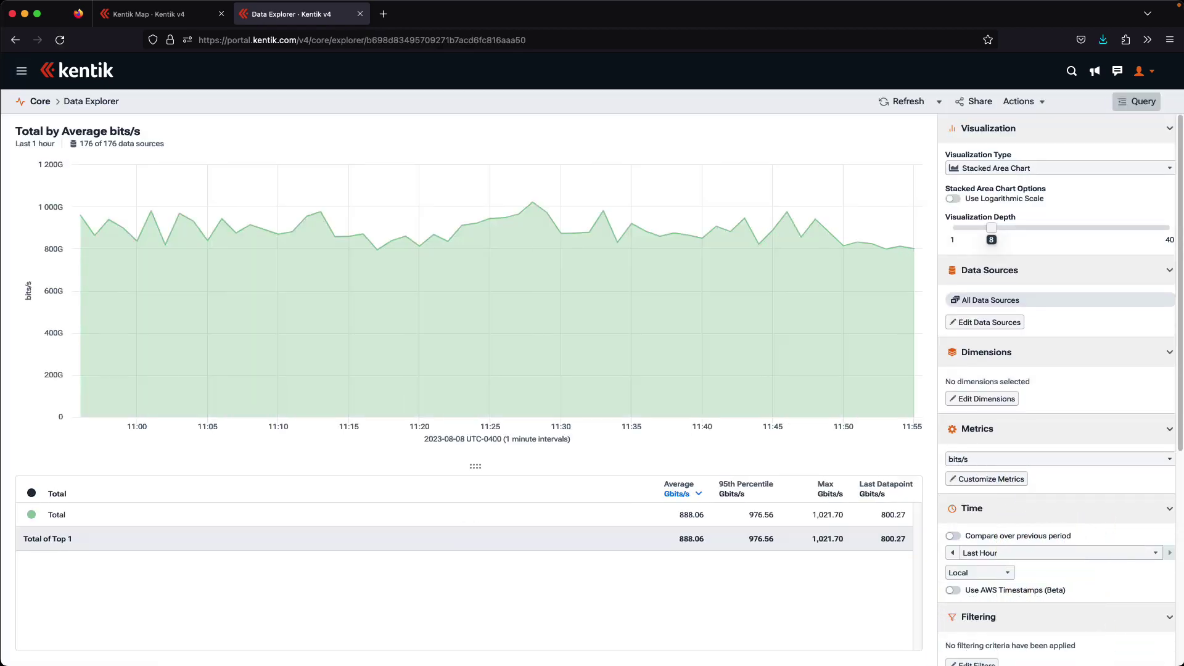
click(978, 327)
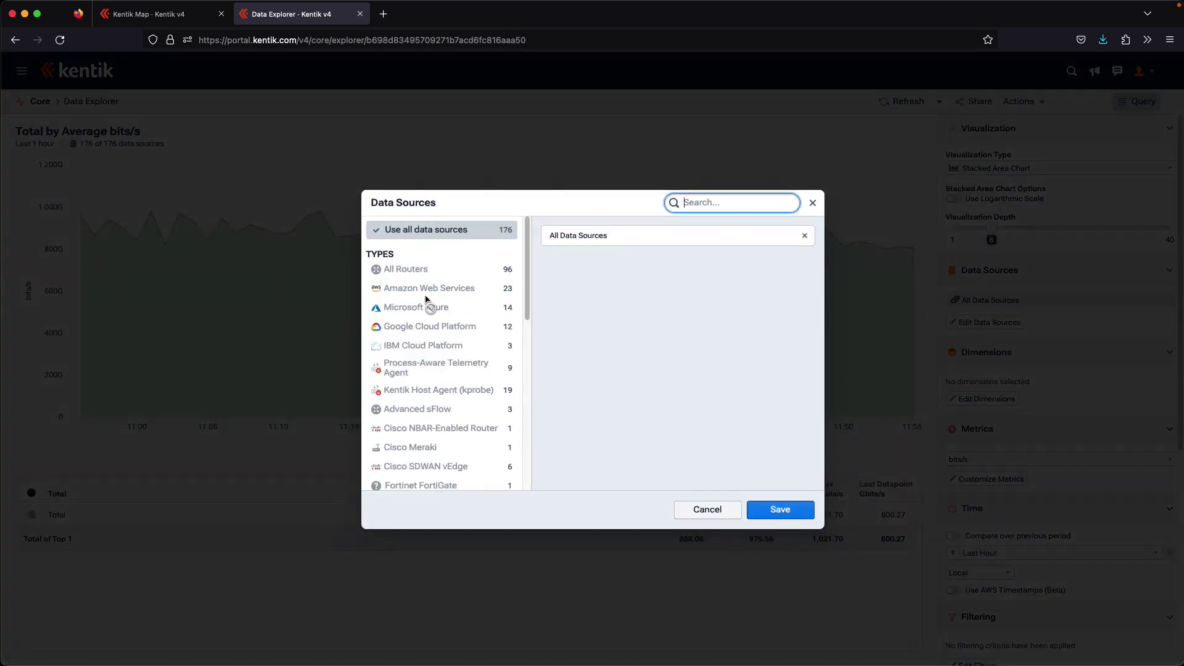
click(806, 235)
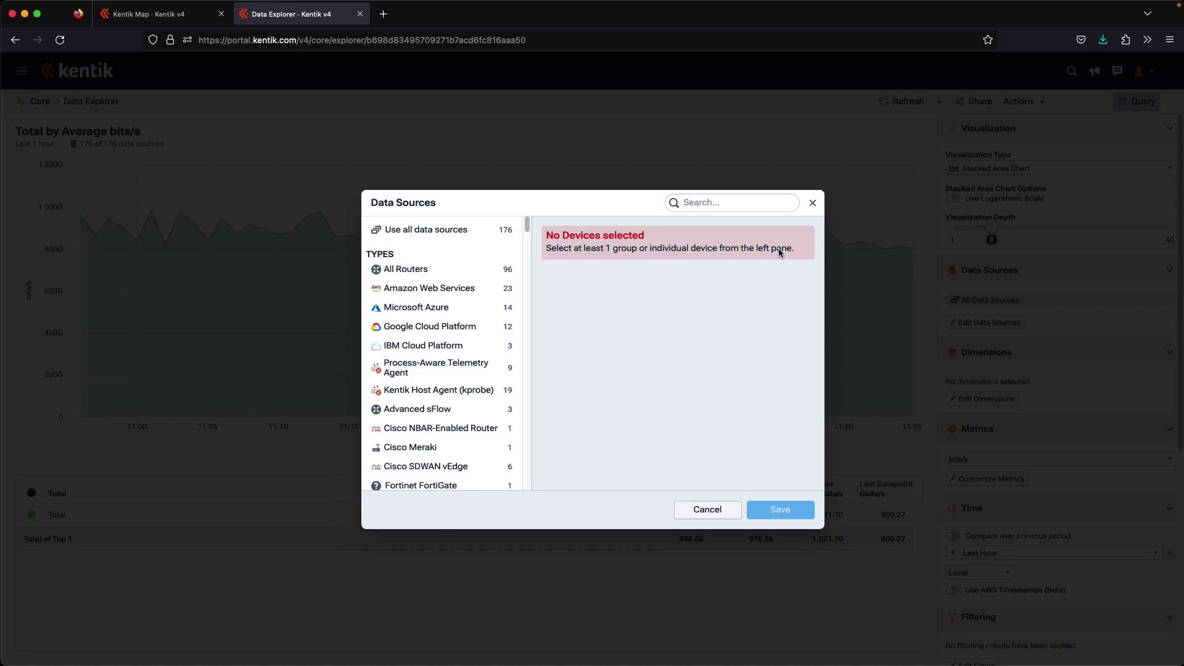
click(409, 300)
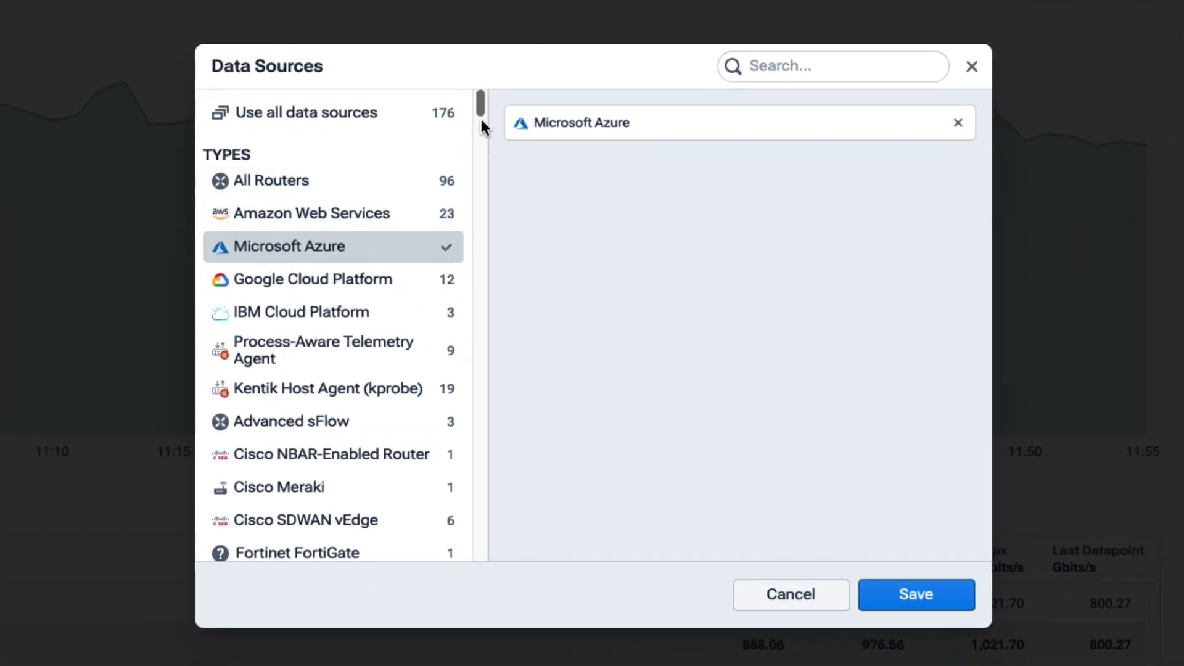
mouse_move(483, 105)
mouse_down()
mouse_move(483, 120)
mouse_move(480, 102)
mouse_up()
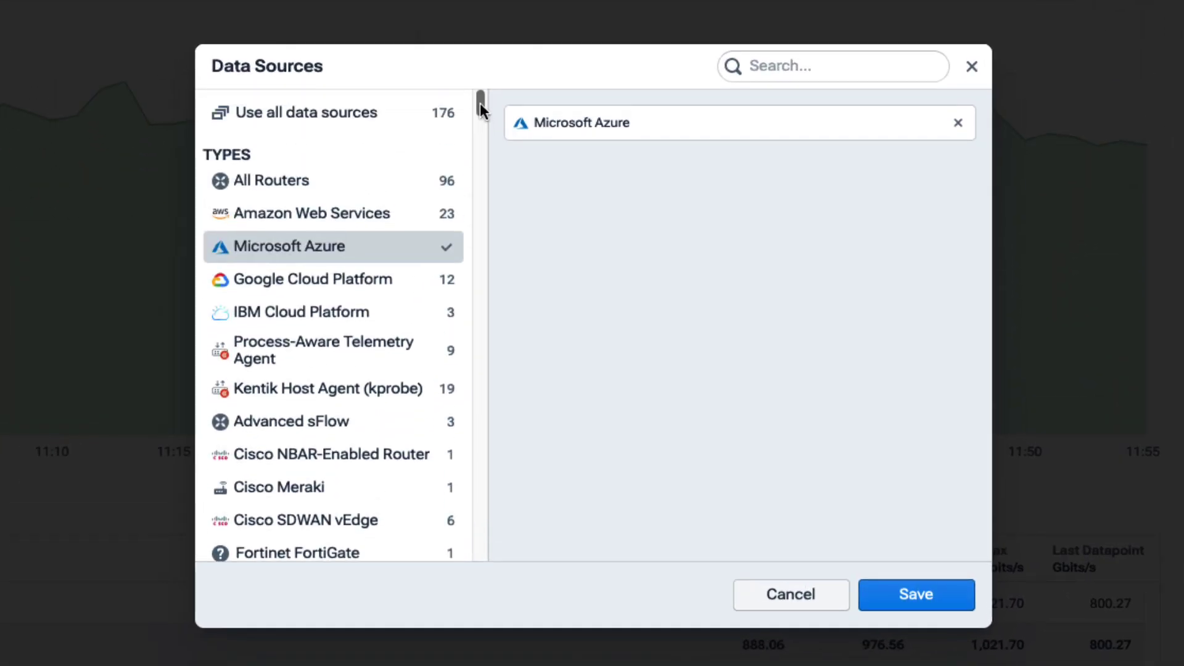
click(913, 593)
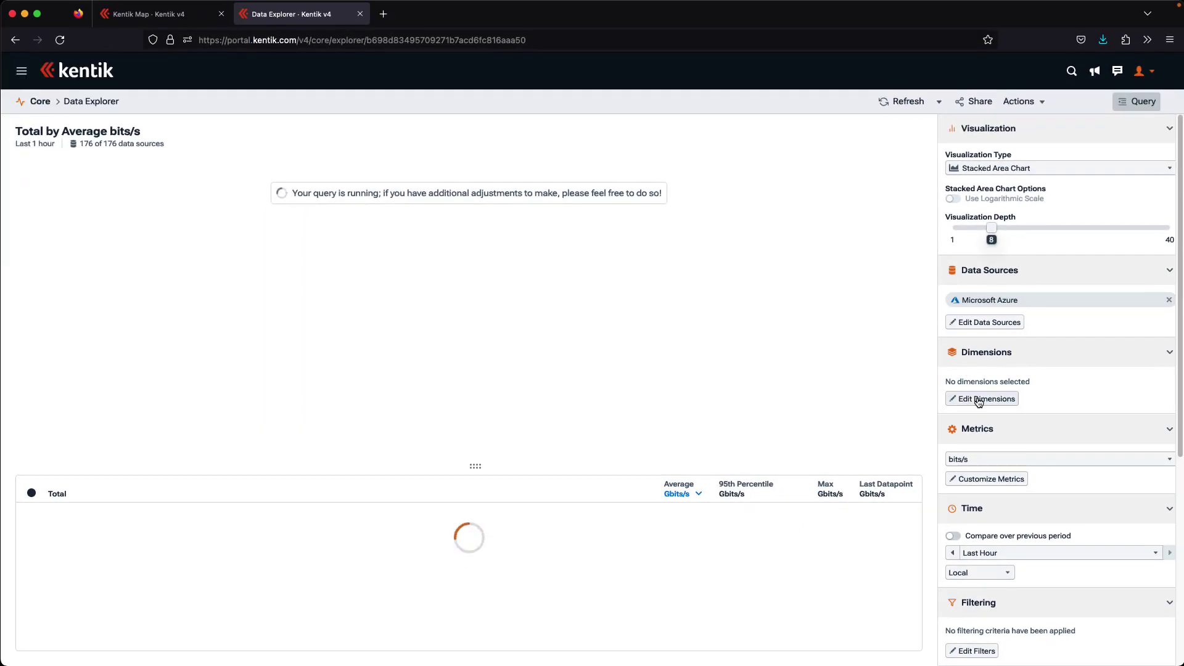
Add Source IP/CIDR, Source Port Number and Destination IP/CIDR as group-by dimensions
click(979, 400)
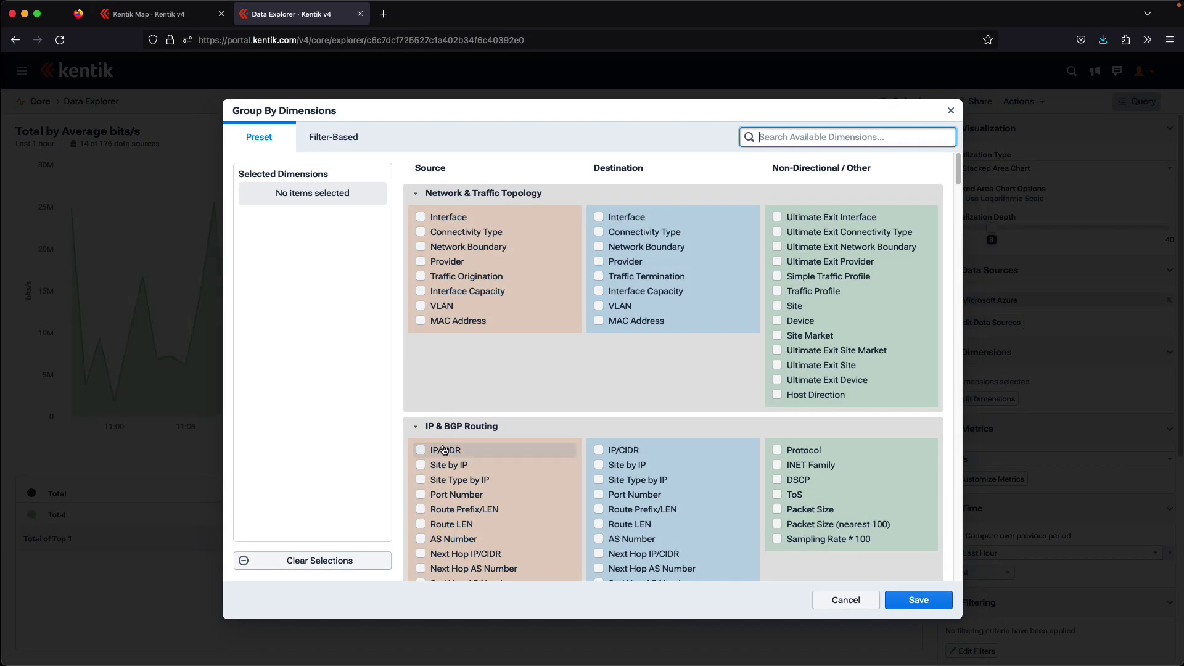
click(444, 451)
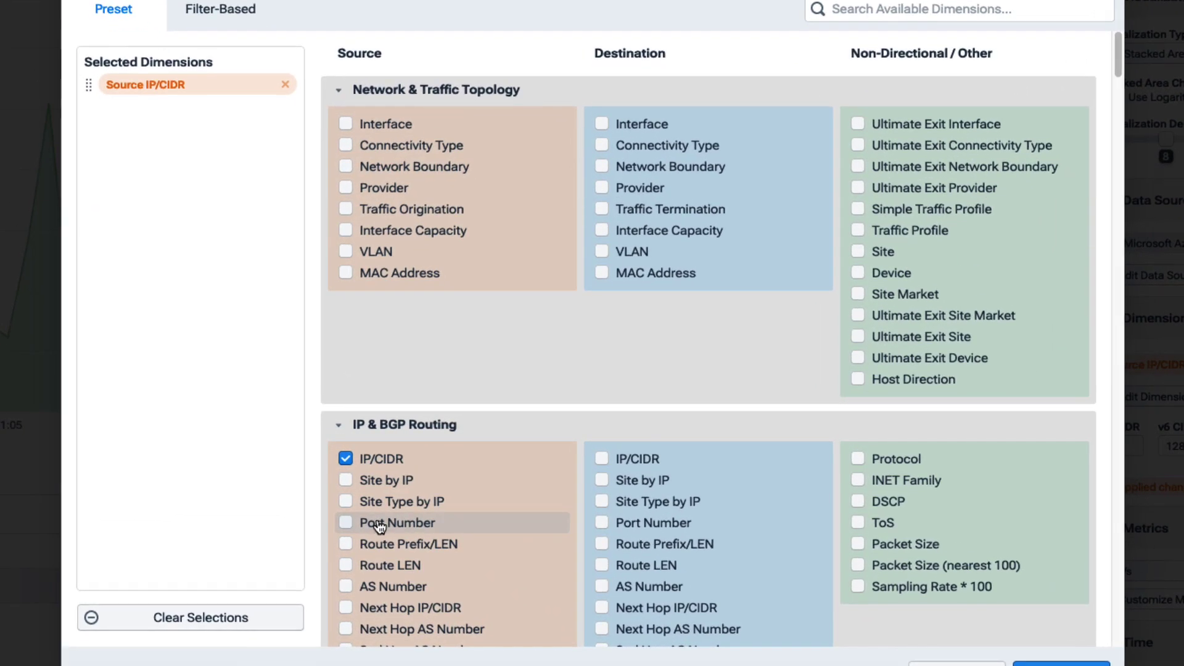
click(444, 496)
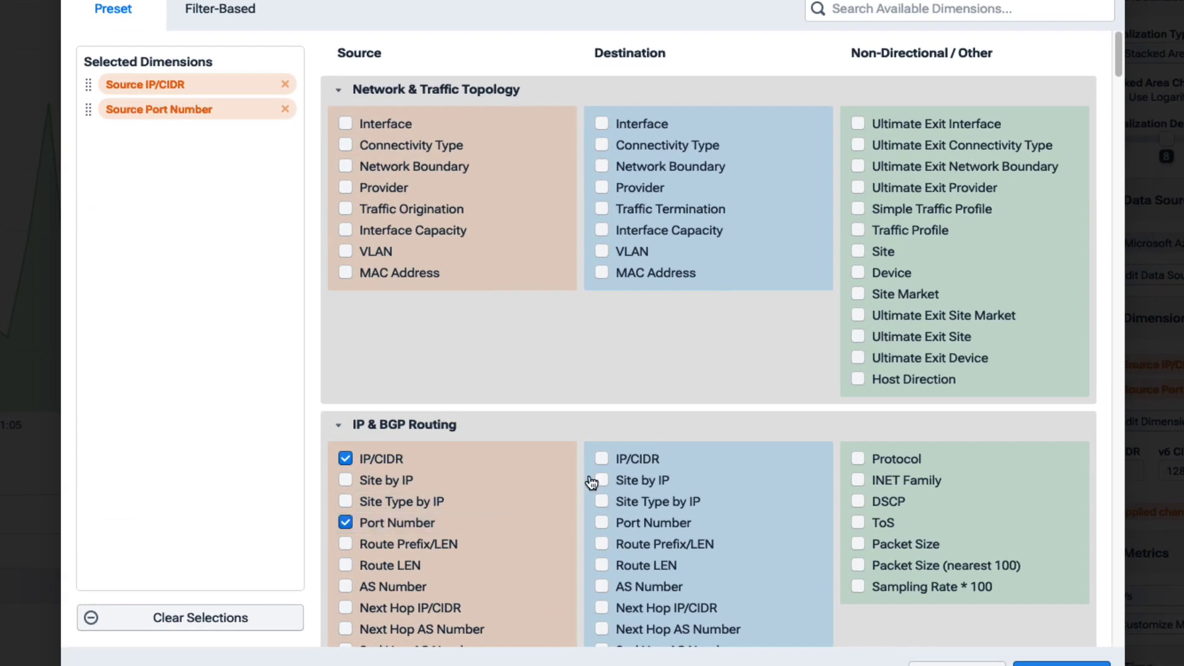
click(601, 460)
scroll(1120, 71, down, 1)
drag(1121, 72, 1109, 148)
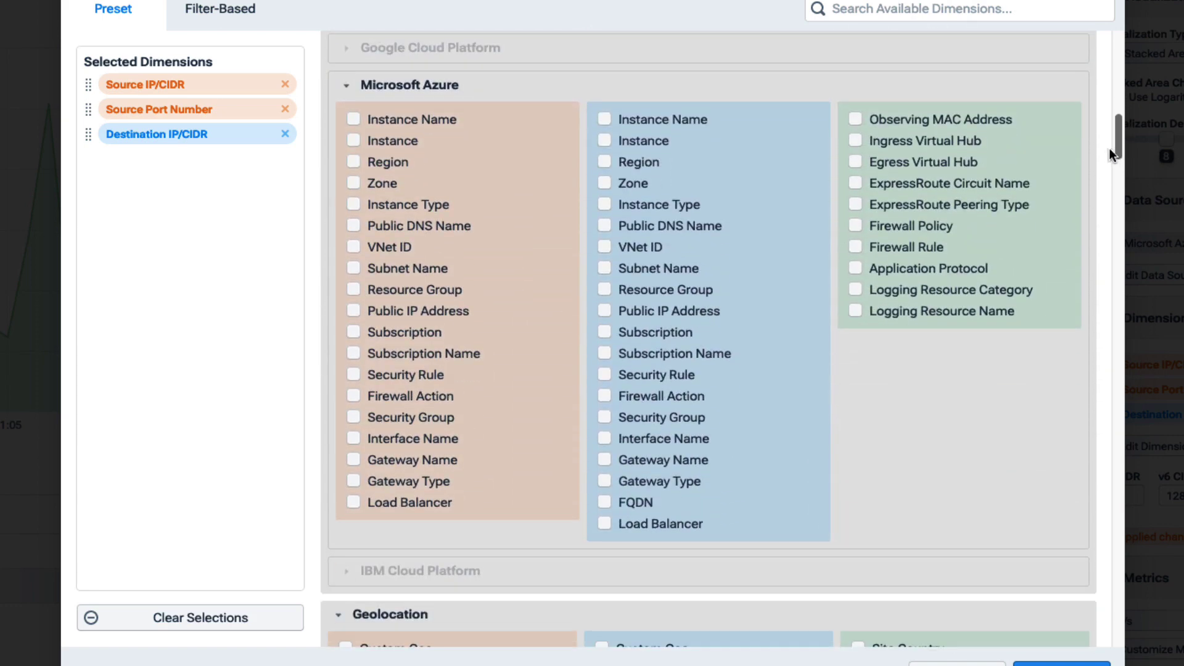
Add Destination Region, Firewall Action, Source Country and Application dimensions, then save
click(643, 164)
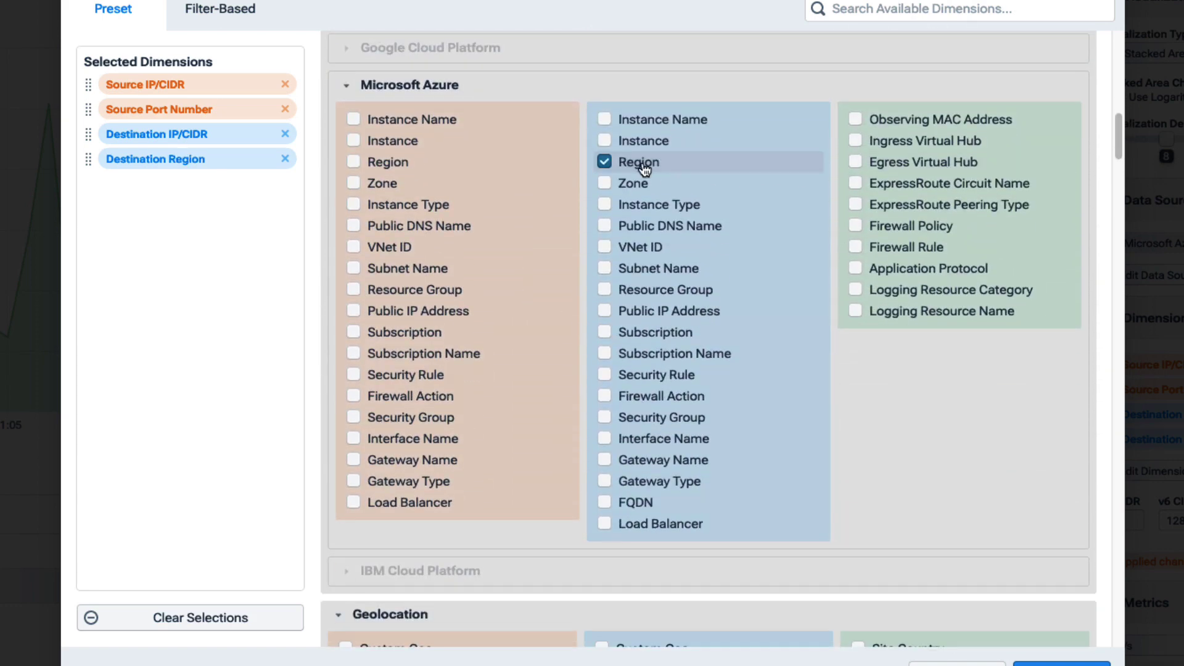
click(636, 398)
drag(1117, 153, 1112, 193)
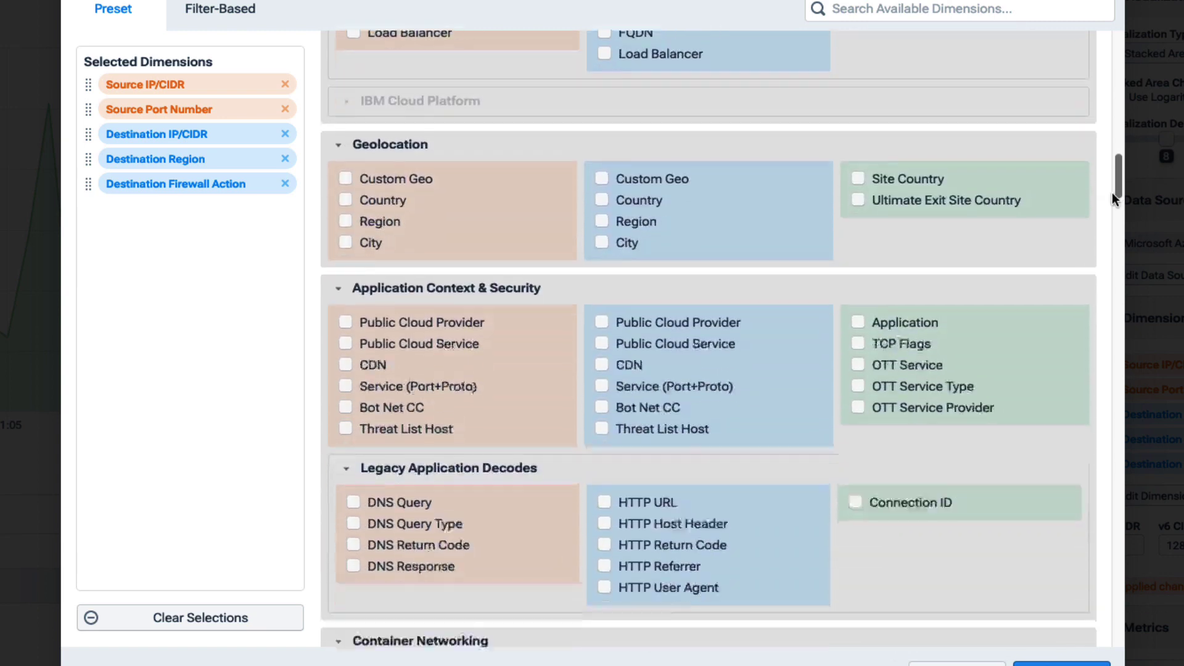
click(383, 116)
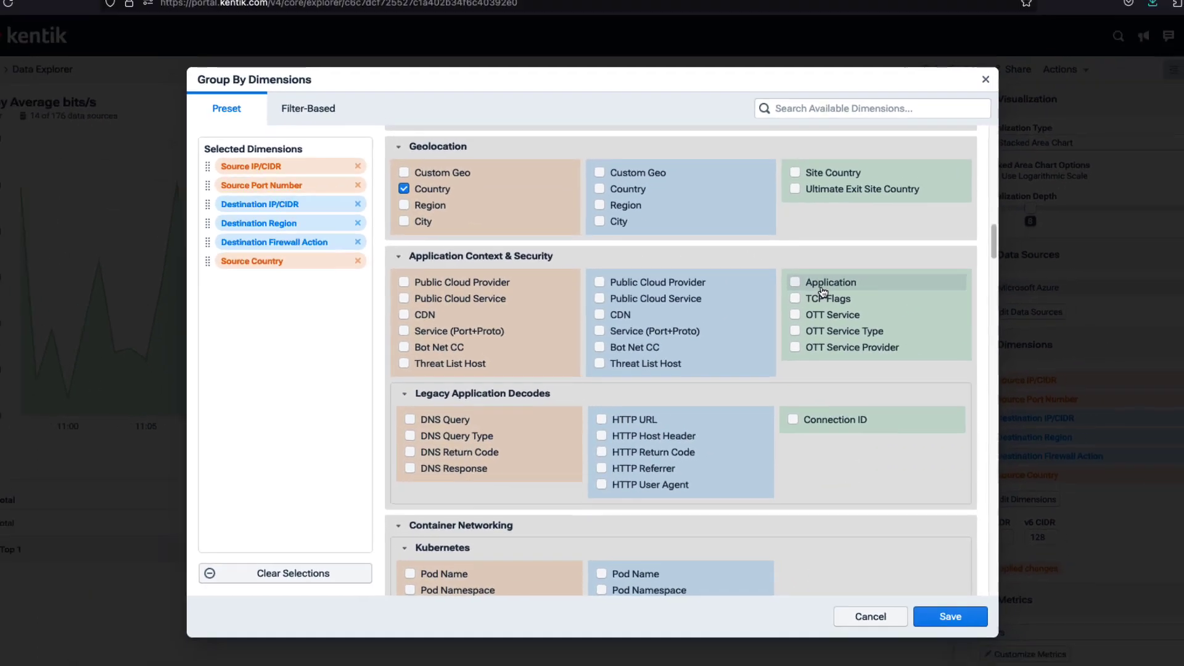
click(892, 241)
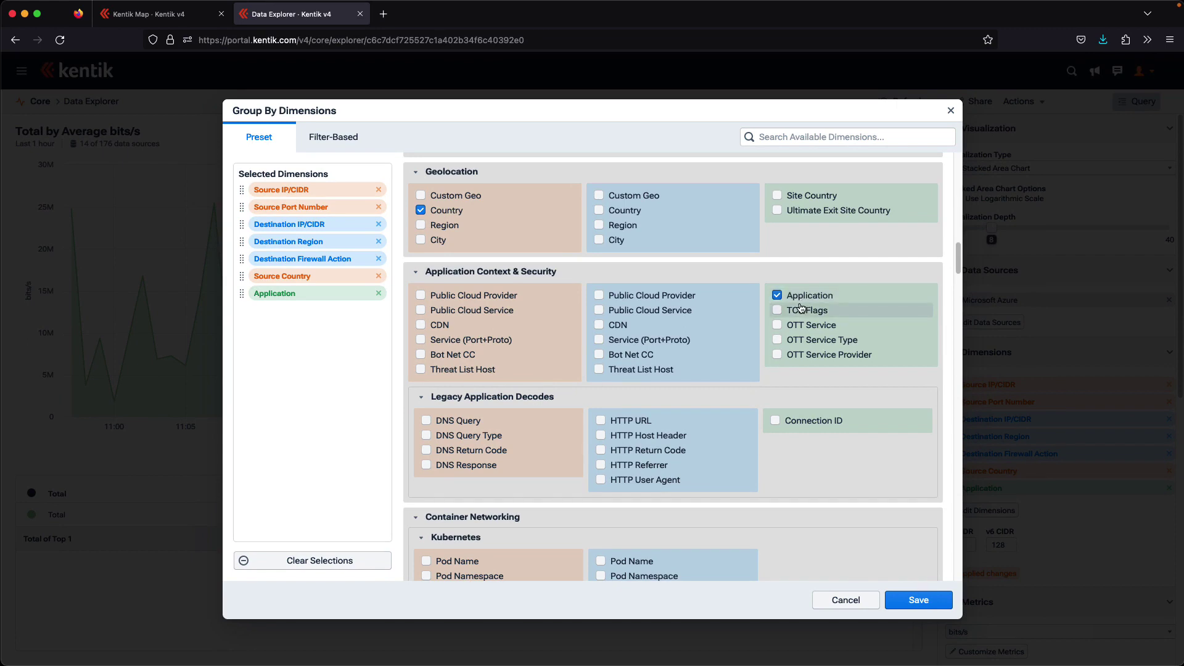
click(916, 601)
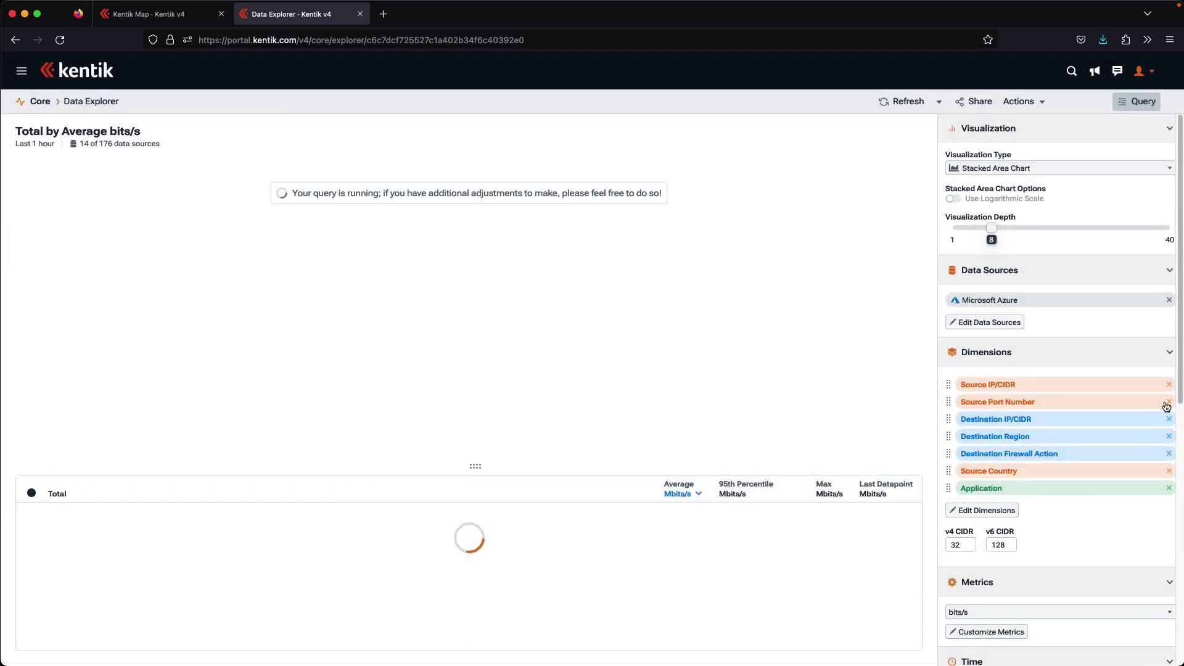
drag(1182, 394, 1177, 589)
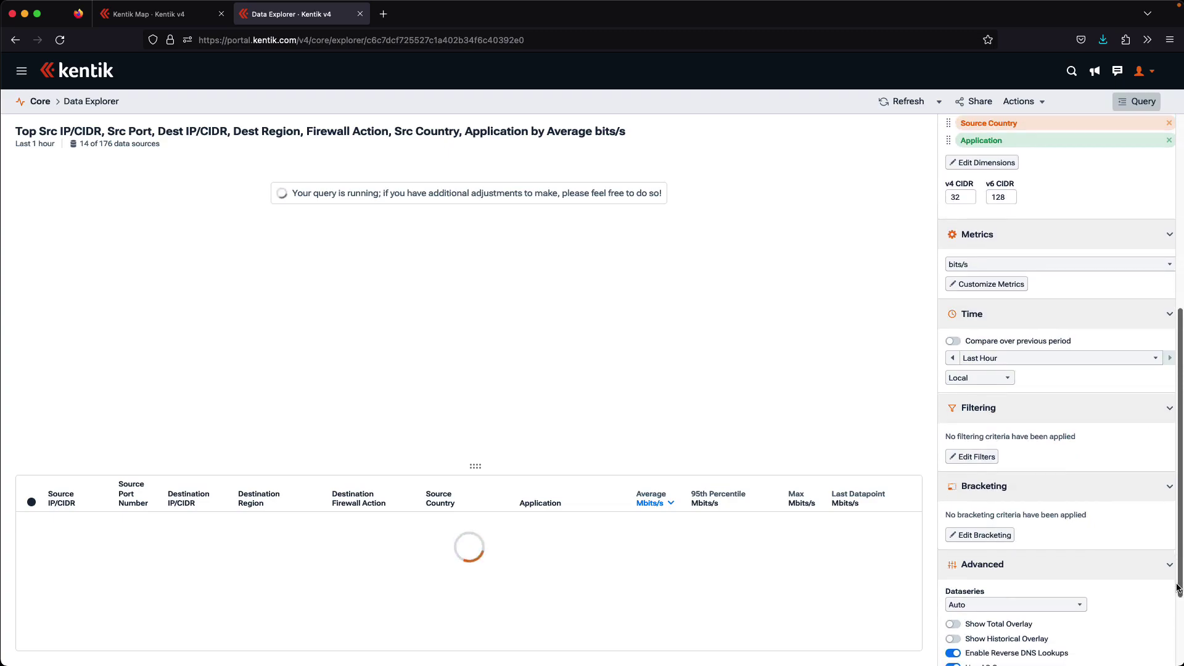
Add an ad hoc filter on Destination IP/CIDR with value 10.170.50.5/32
click(973, 457)
click(528, 200)
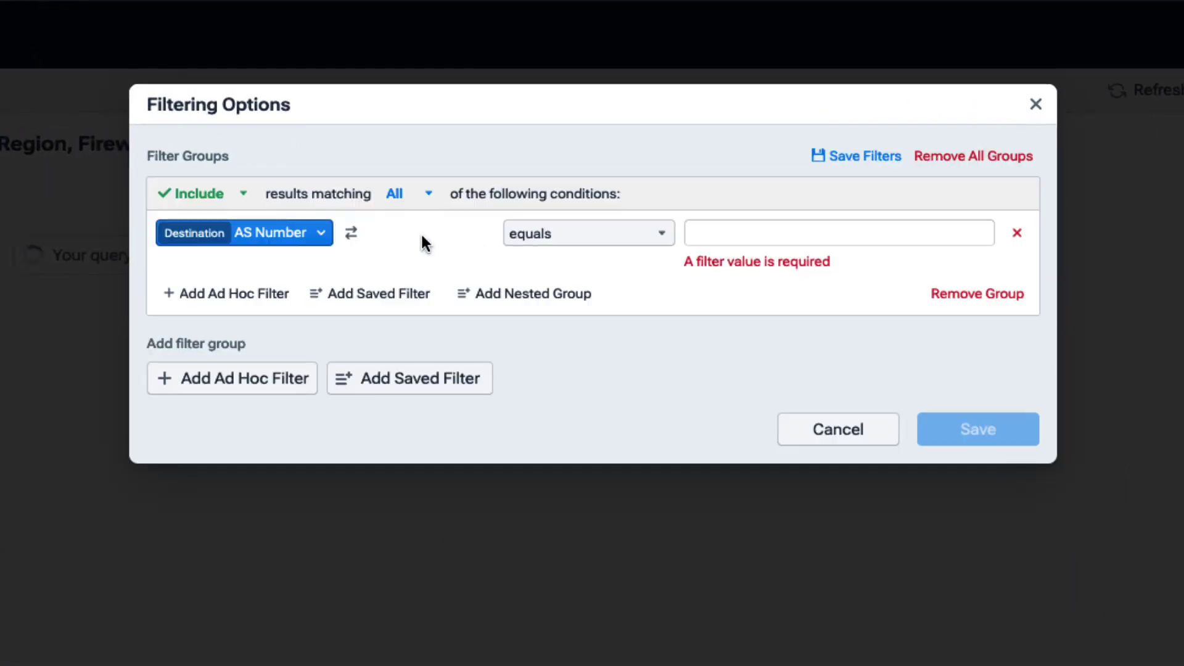
click(411, 197)
scroll(450, 489, down, 10)
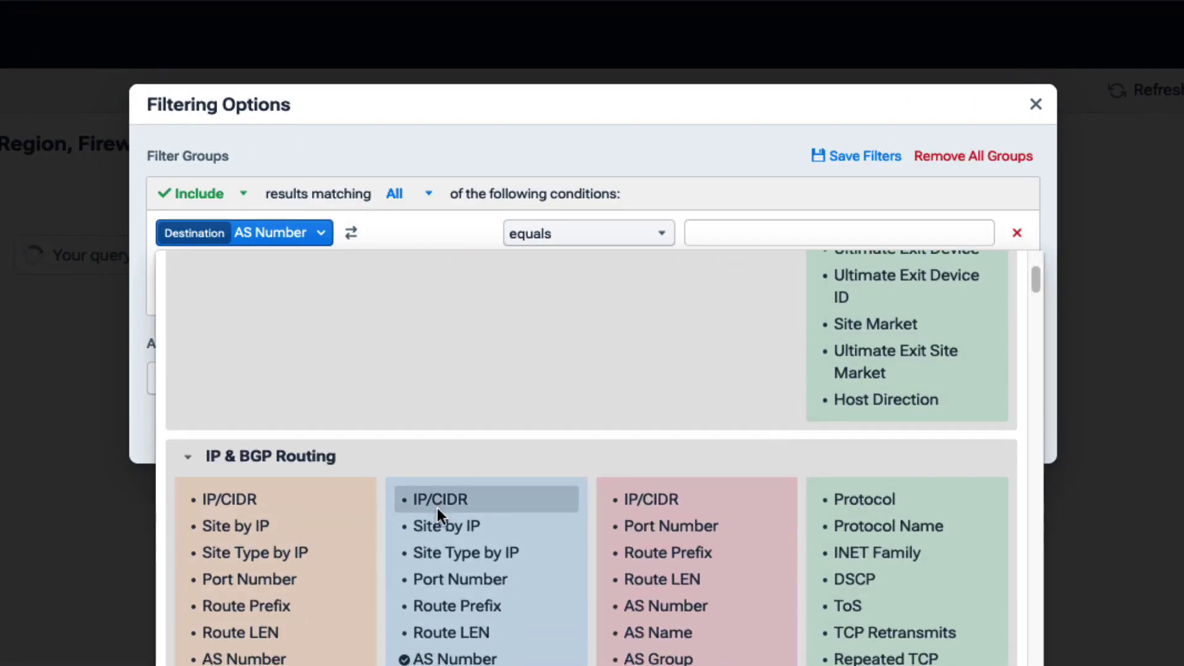
click(450, 498)
text(10.170)
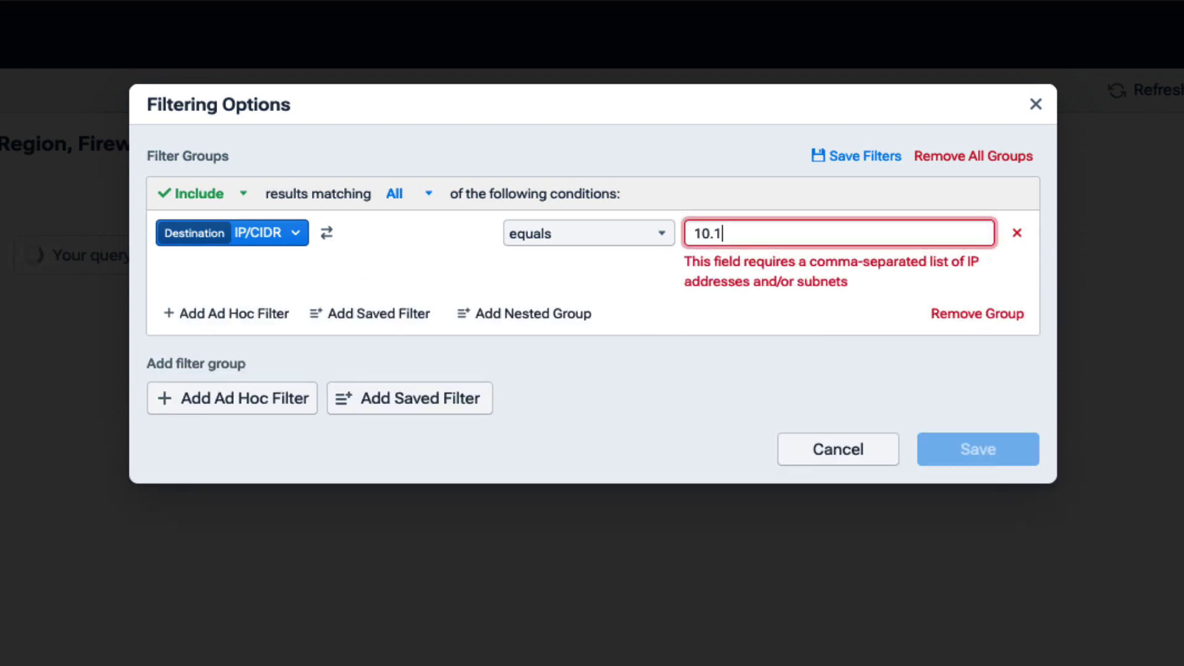
text(.50.5/32)
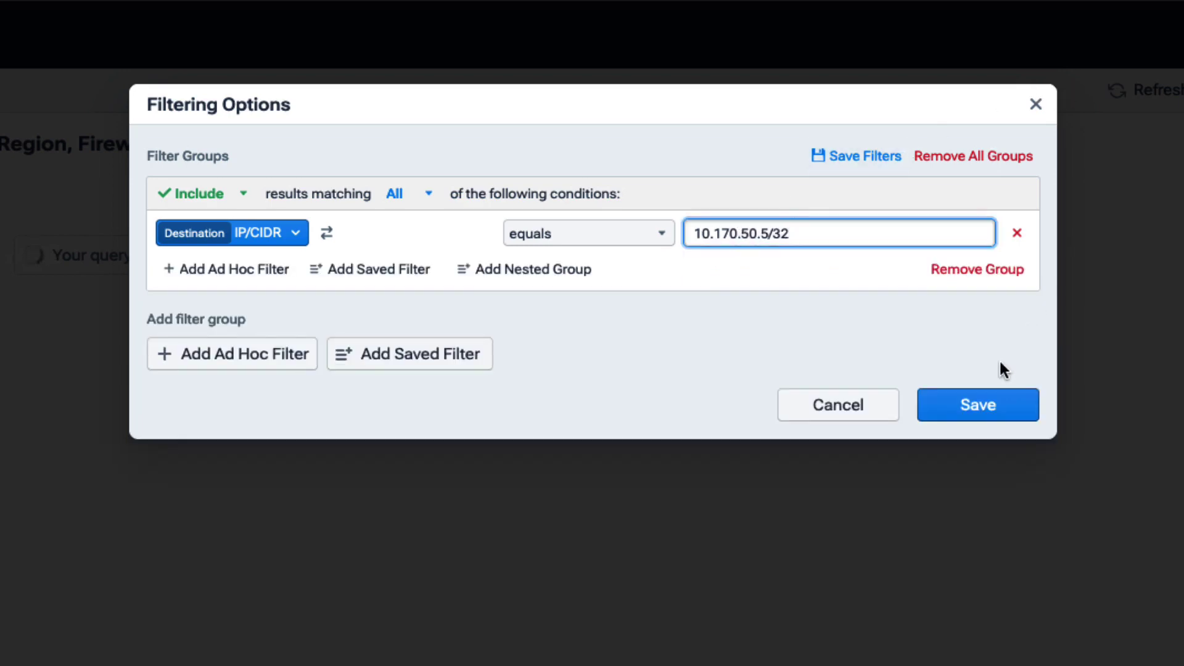
Save the 10.170.50.5/32 destination filter and set the time range to Last 2 Weeks
click(978, 405)
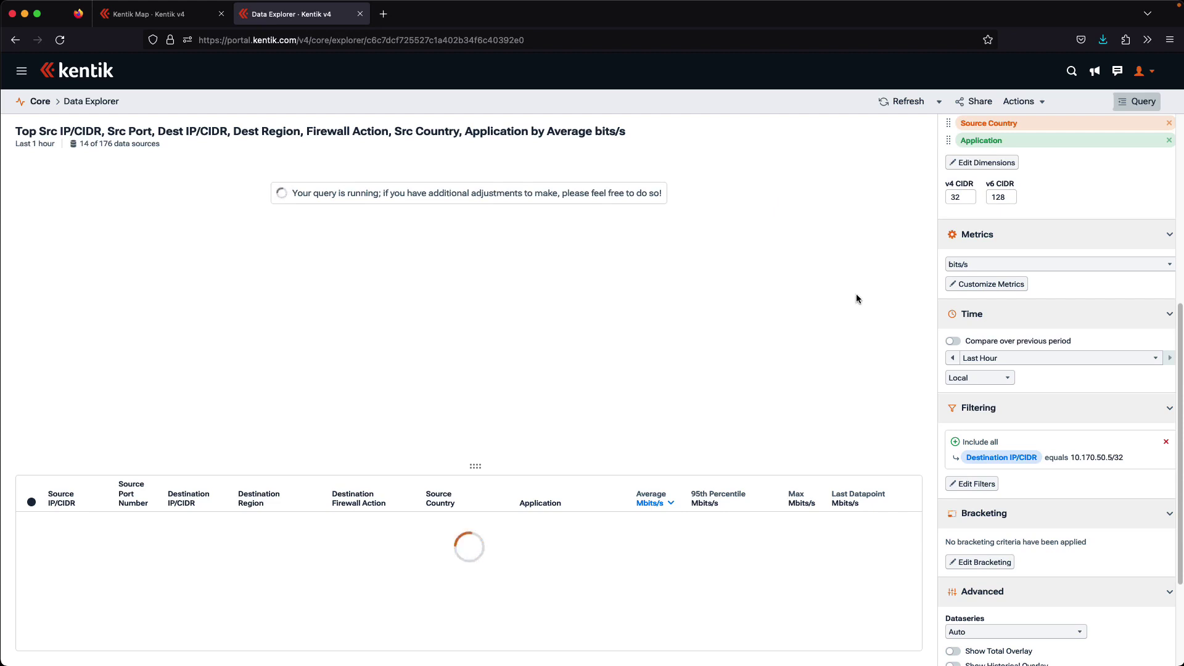
click(1071, 359)
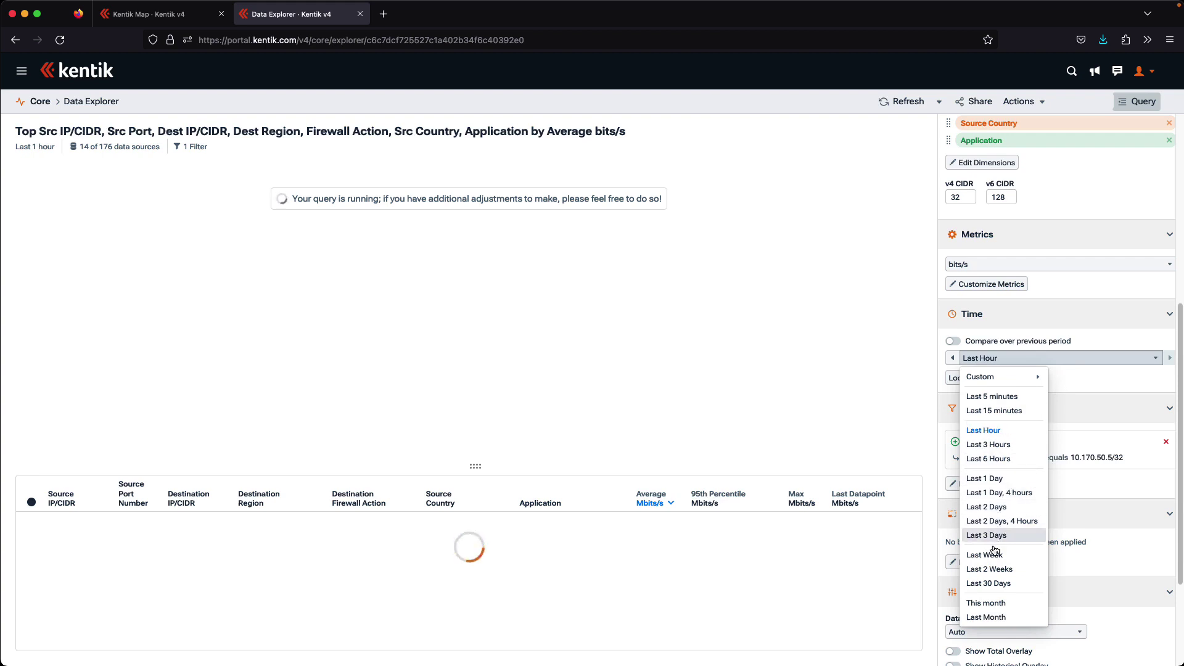
click(993, 570)
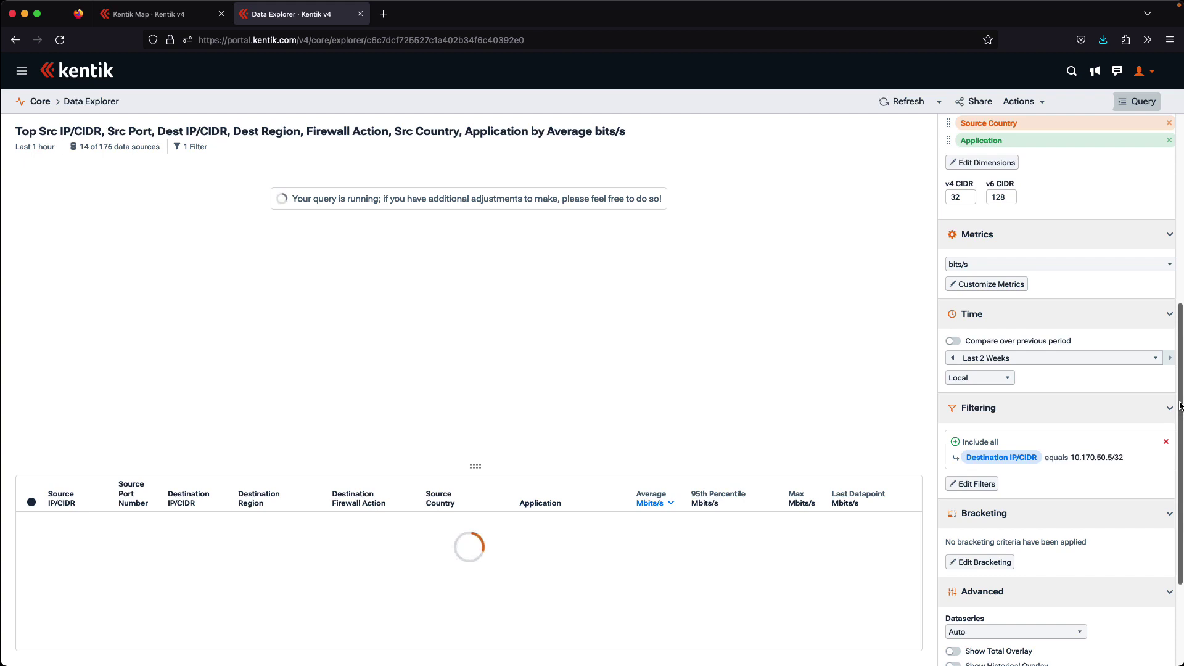
drag(1179, 405, 1181, 182)
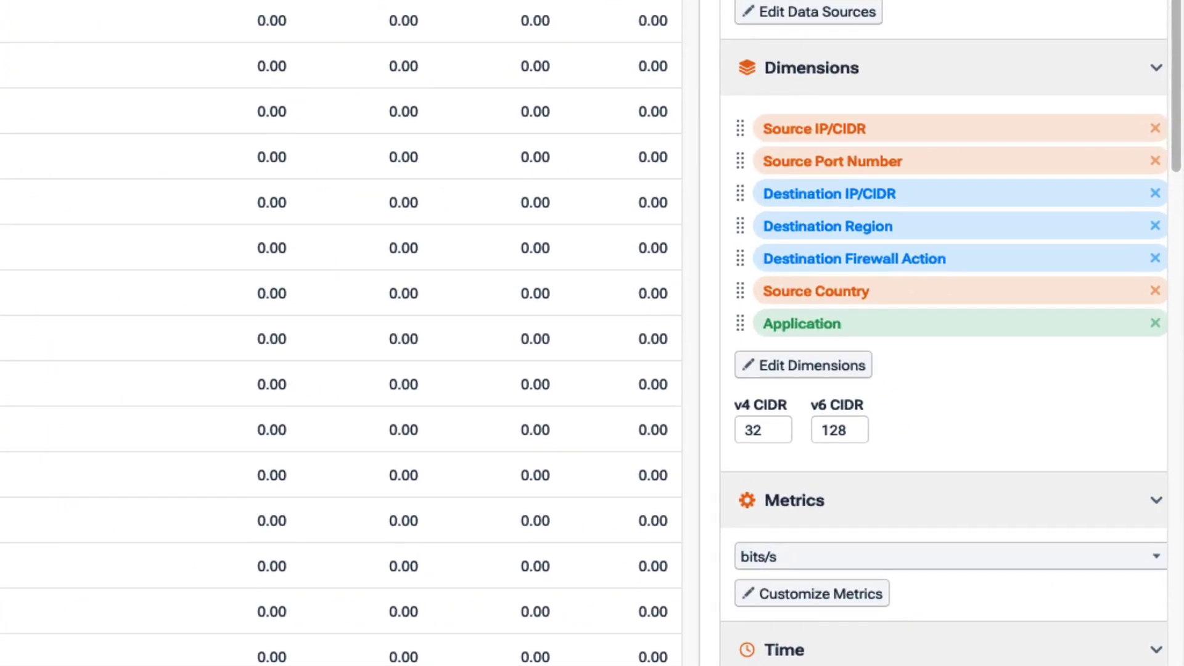
Remove Source Port Number, Destination Region, Firewall Action and Source Country from the dimensions
click(1155, 162)
click(1154, 195)
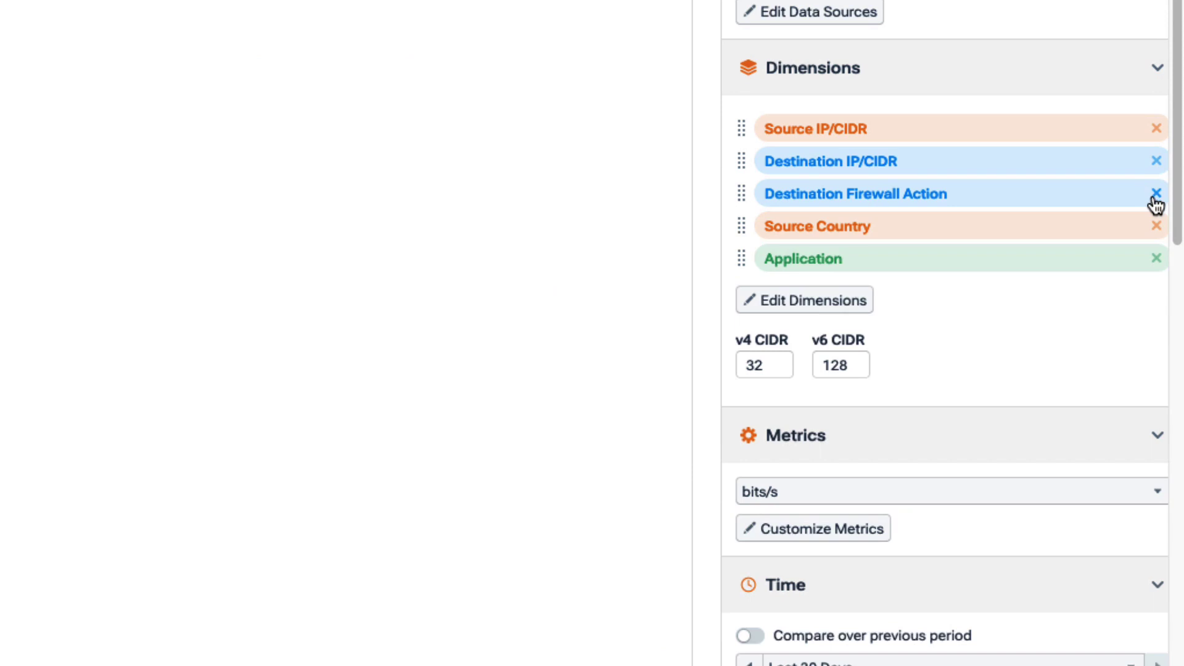
click(1155, 195)
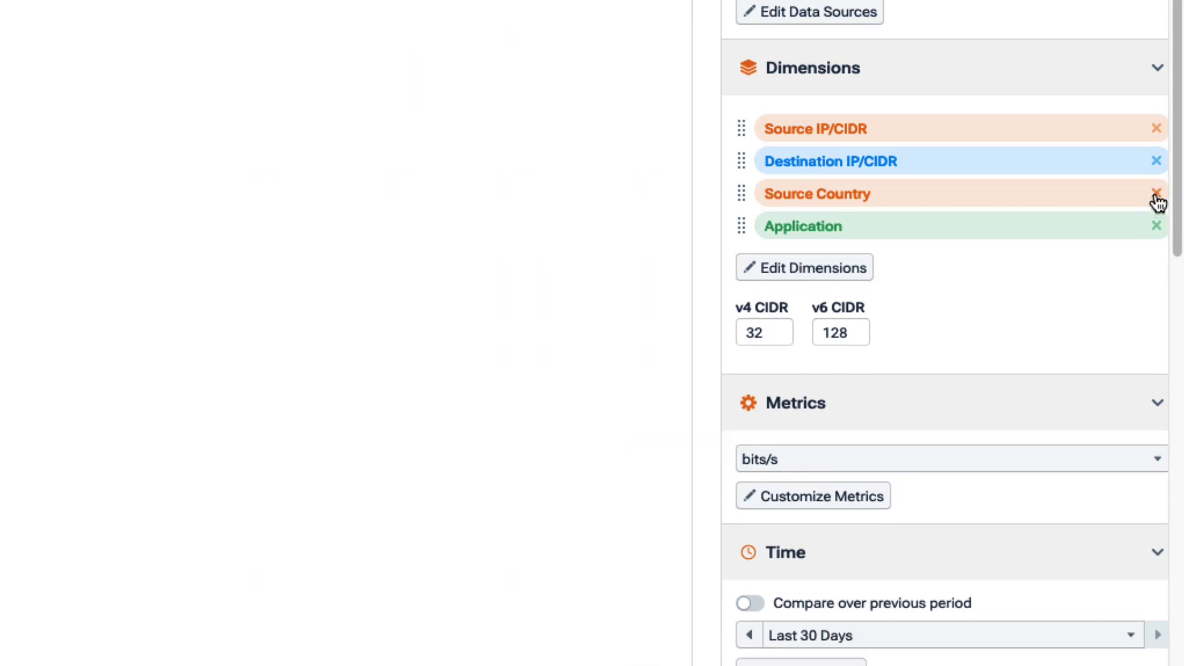
click(1155, 196)
drag(1174, 180, 1180, 341)
scroll(1181, 341, down, 5)
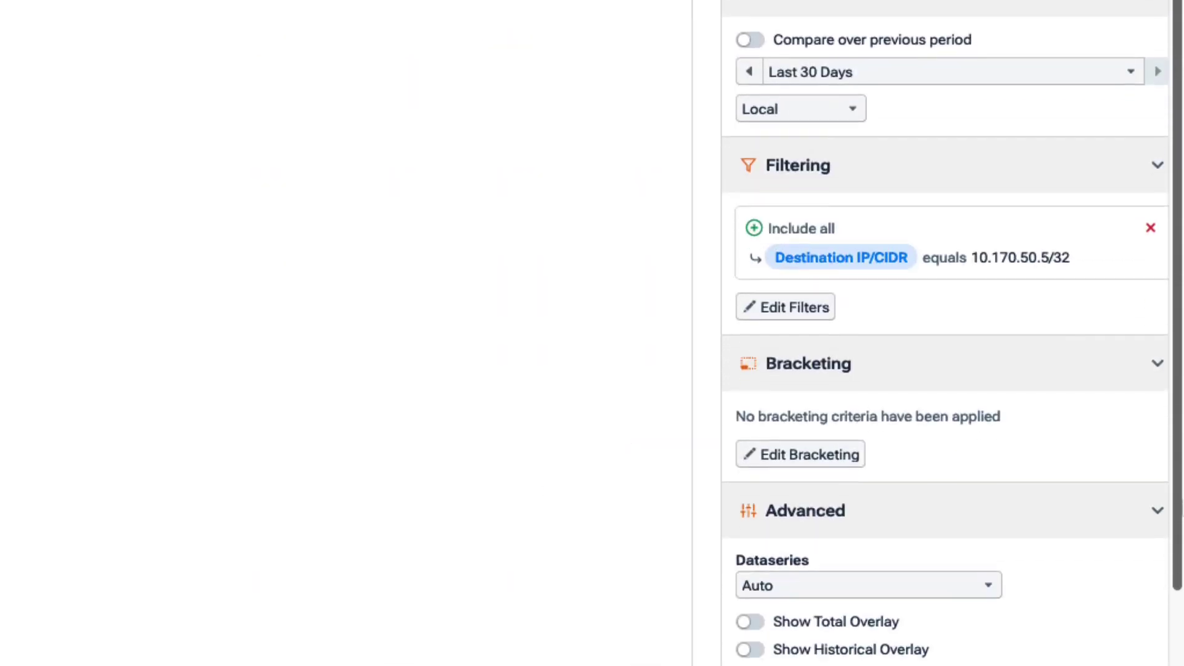
Change the existing filter condition to match Source IP/CIDR
click(793, 308)
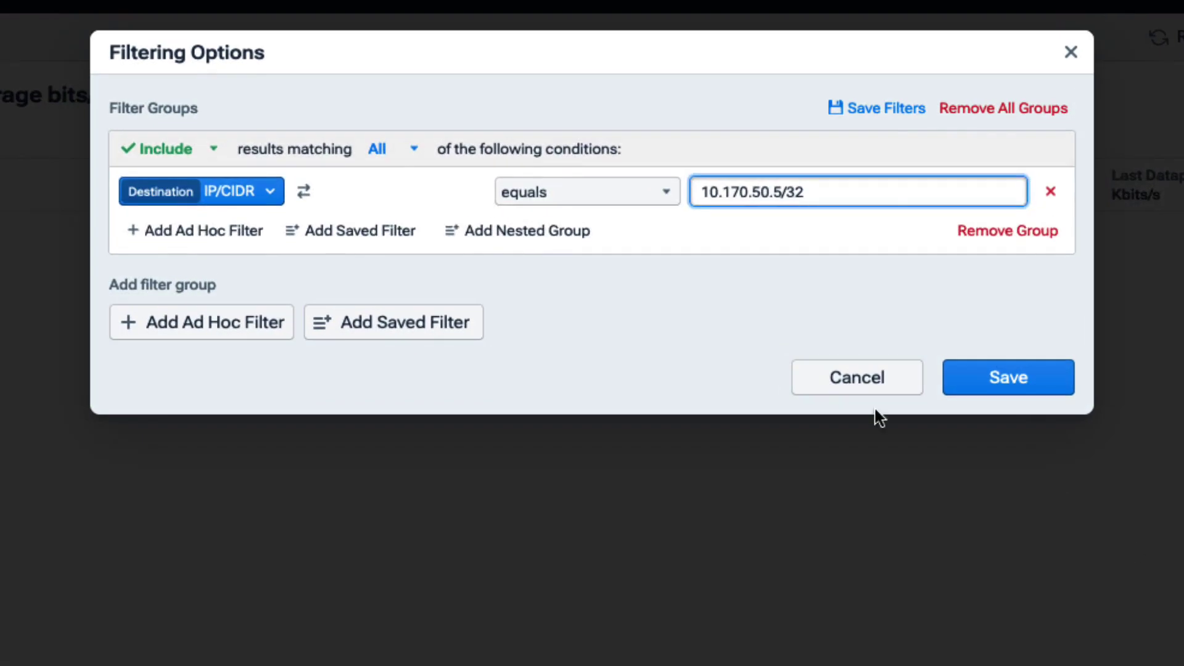
click(188, 201)
scroll(540, 580, down, 10)
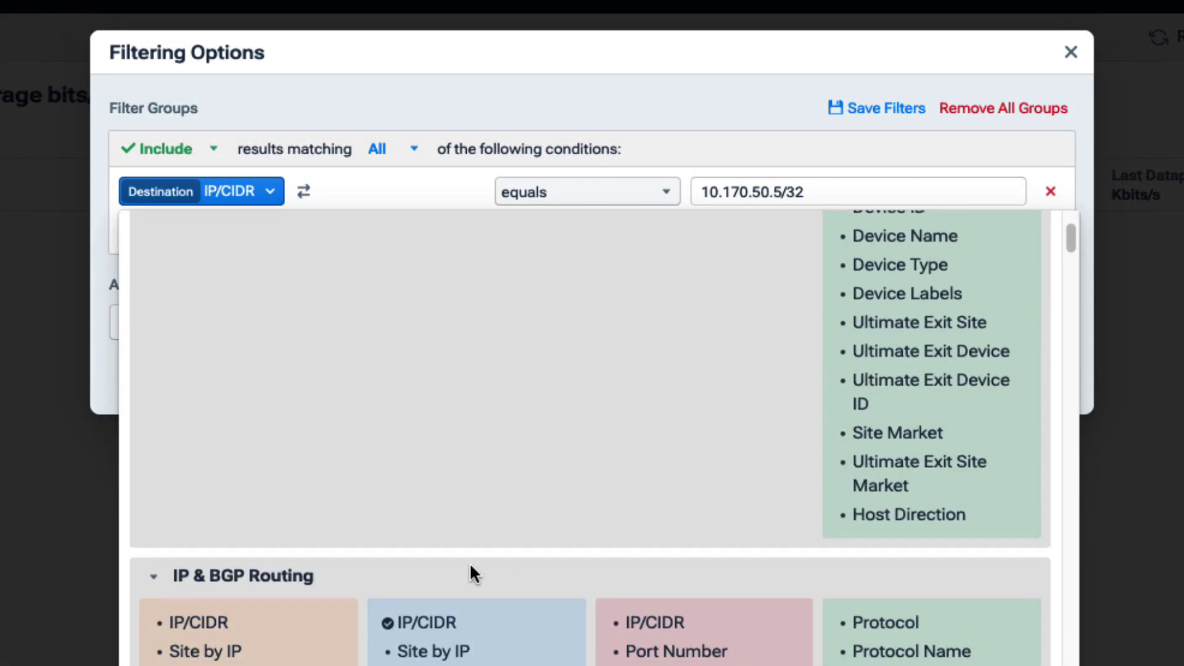
click(177, 459)
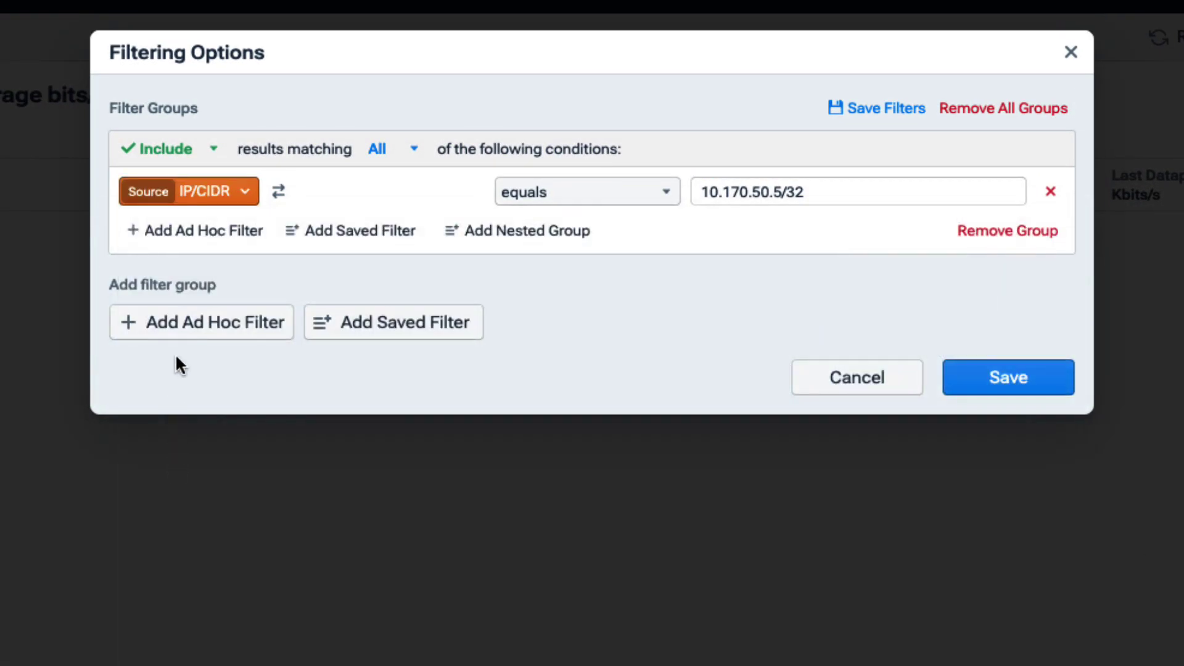
Add a filter group with Destination IP/CIDR does not equal 54.251.234.31, and save
click(185, 325)
click(258, 345)
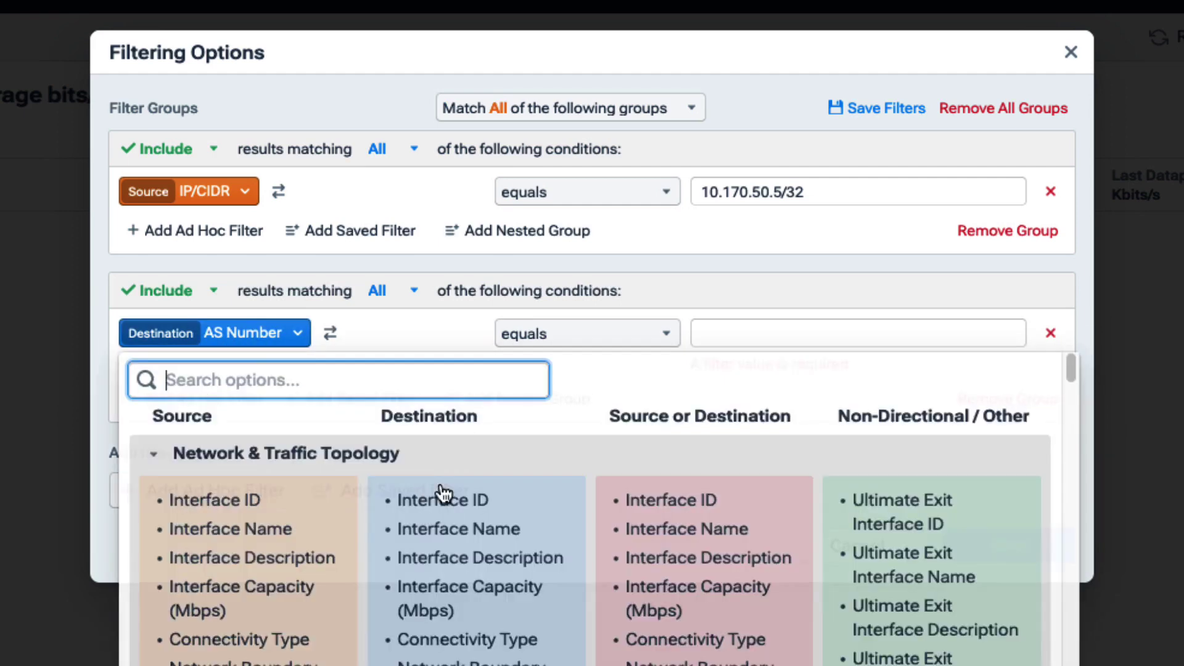
scroll(457, 558, down, 10)
click(433, 601)
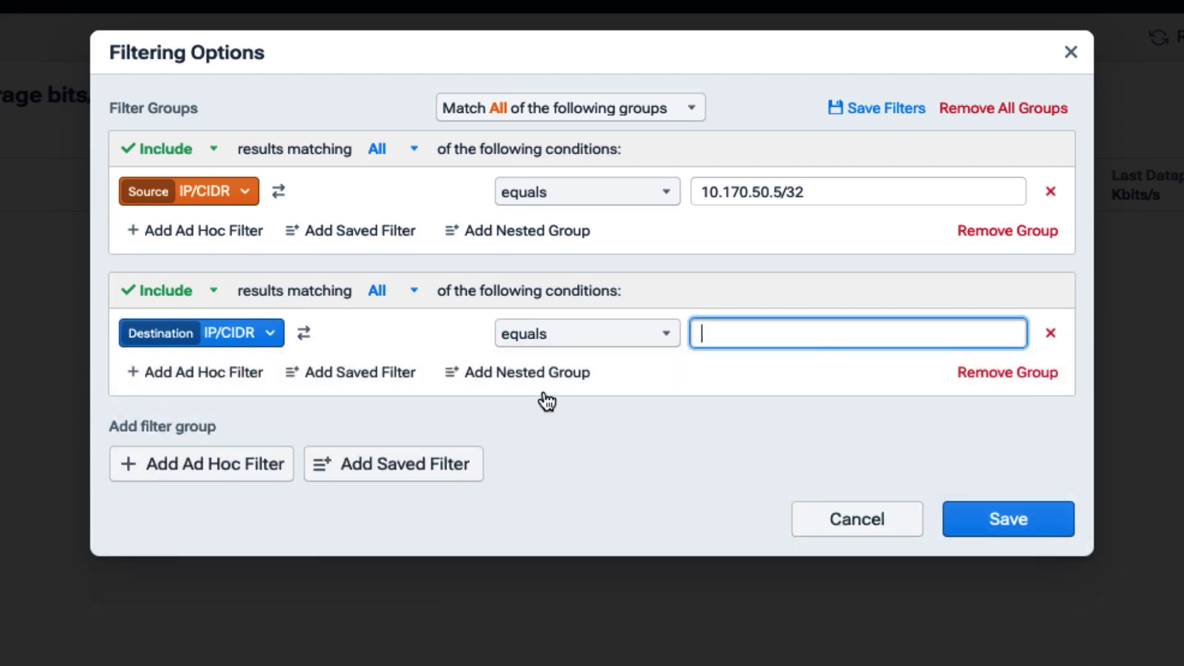
click(619, 344)
click(574, 397)
click(752, 342)
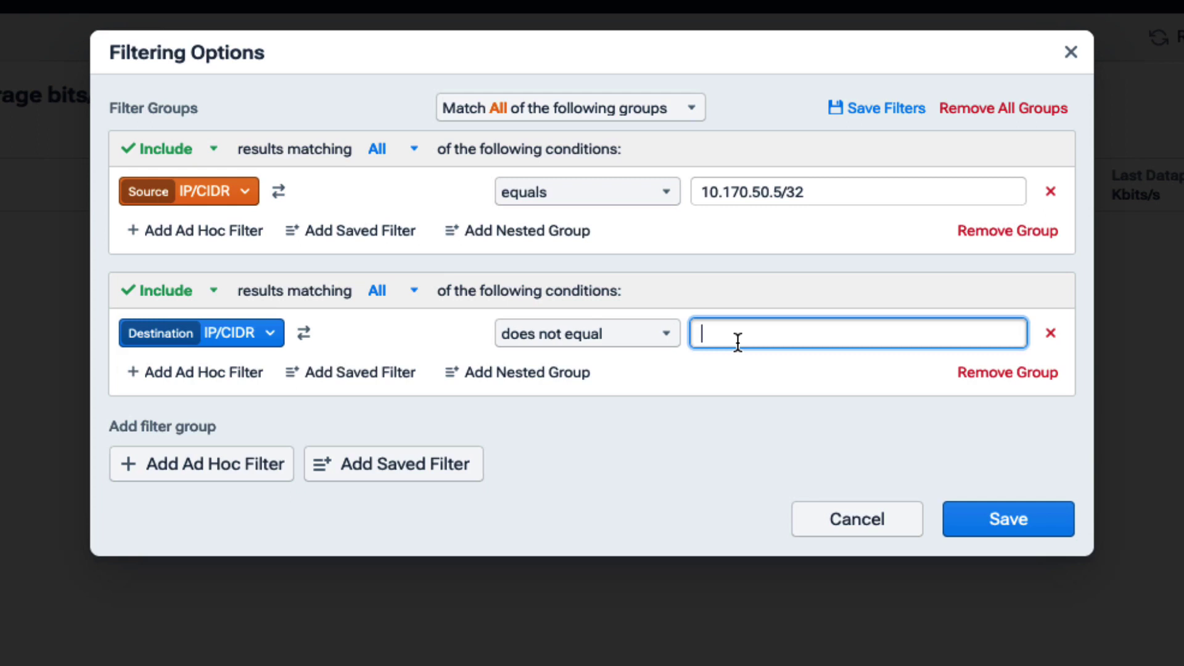
text(54.251)
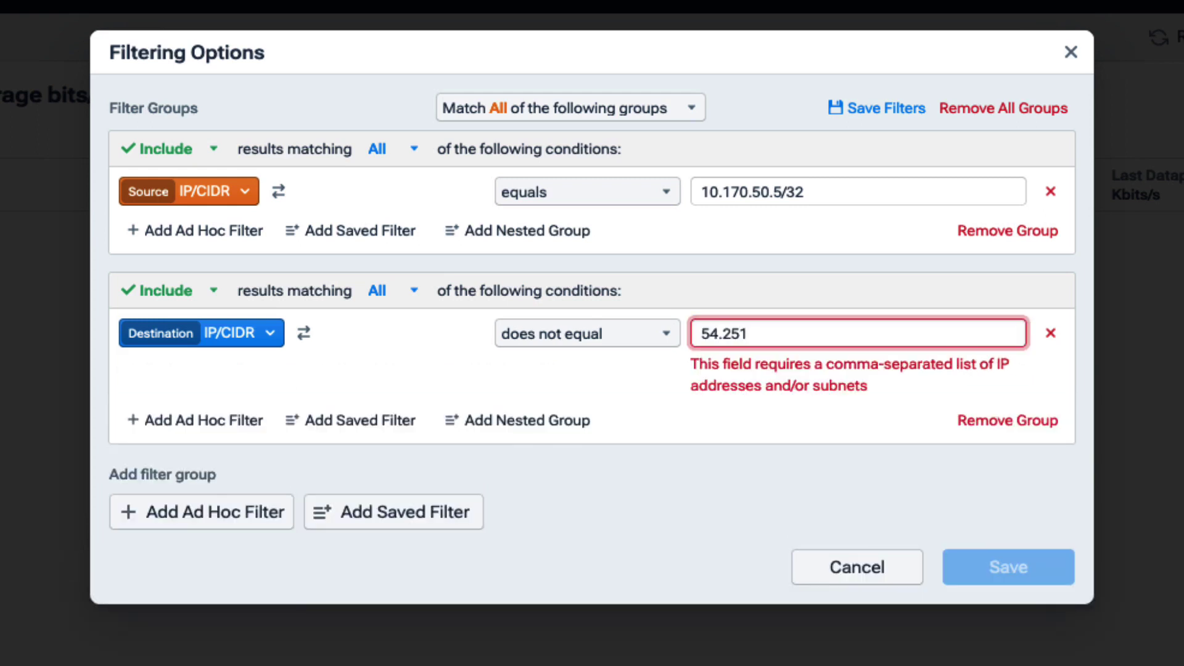
text(.234.31)
click(1034, 521)
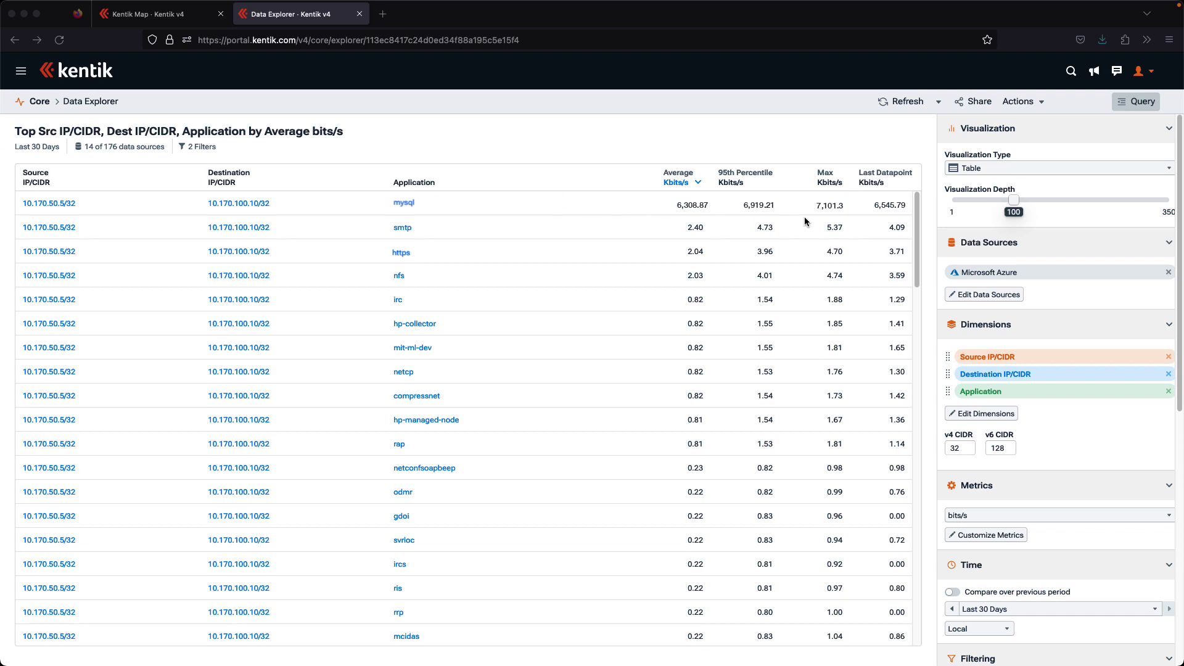
click(917, 233)
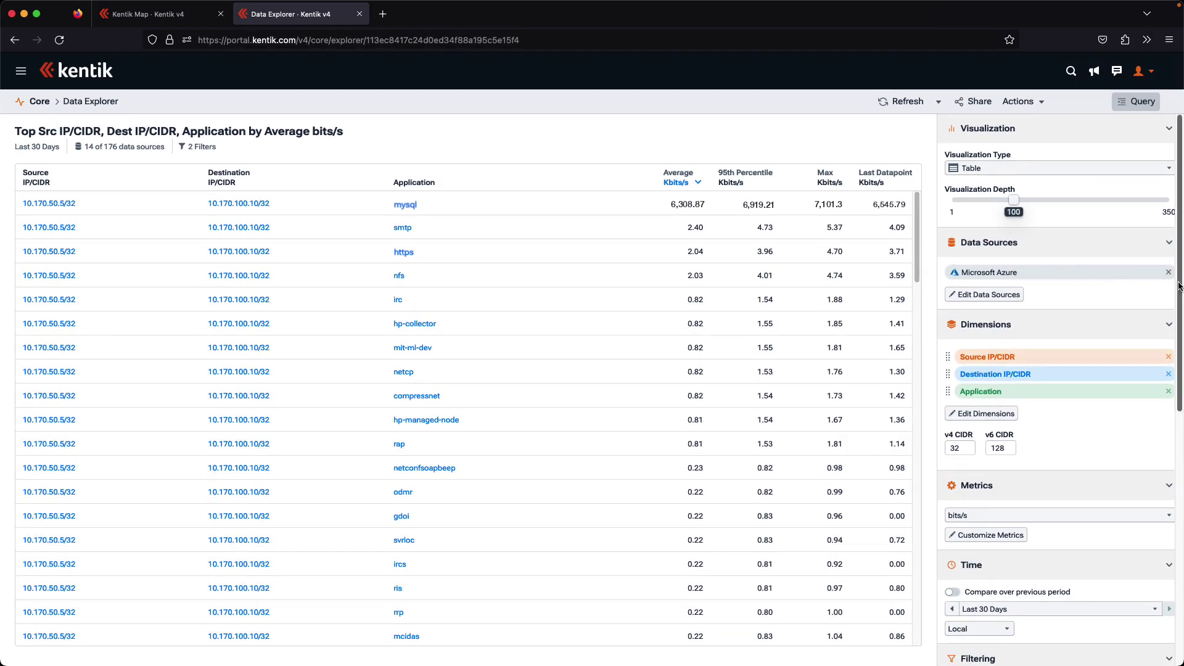
In the first filter group, add source 10.170.50.5 and change the original source to 10.170.100.10
drag(1179, 287, 1183, 505)
click(976, 439)
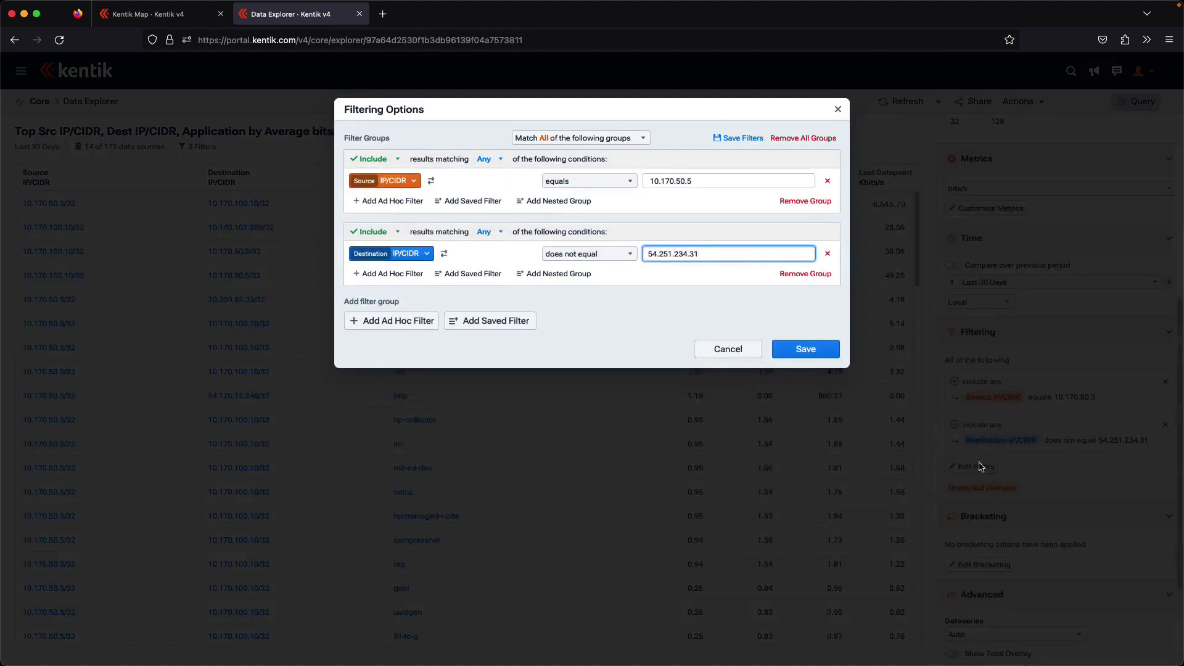
click(398, 204)
text(10)
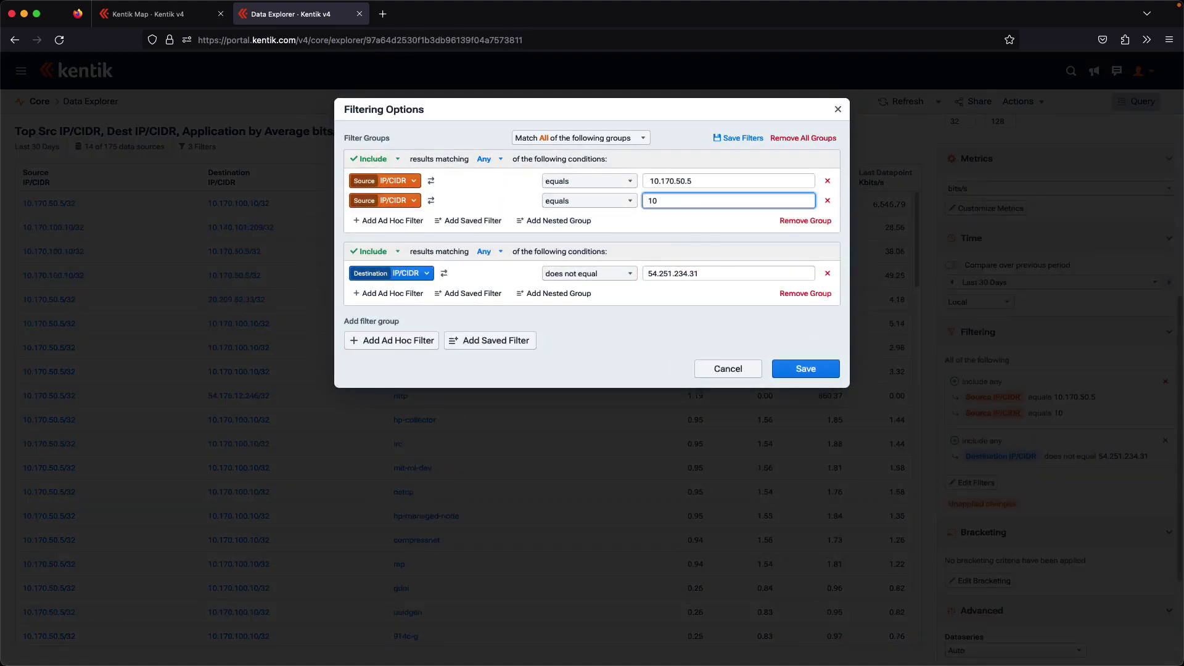
text(.170.50.5)
click(696, 184)
key(BackSpace)
key(BackSpace)
text(100.10)
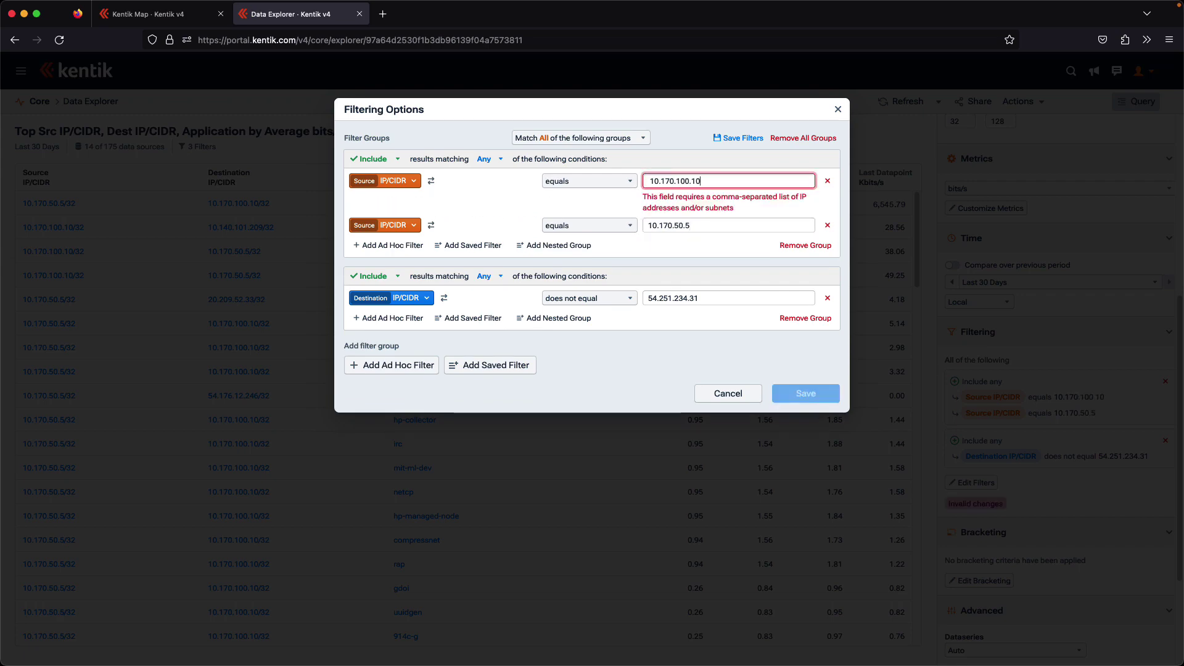
Make the second group two Destination IP/CIDR equals conditions
click(410, 204)
scroll(494, 370, down, 10)
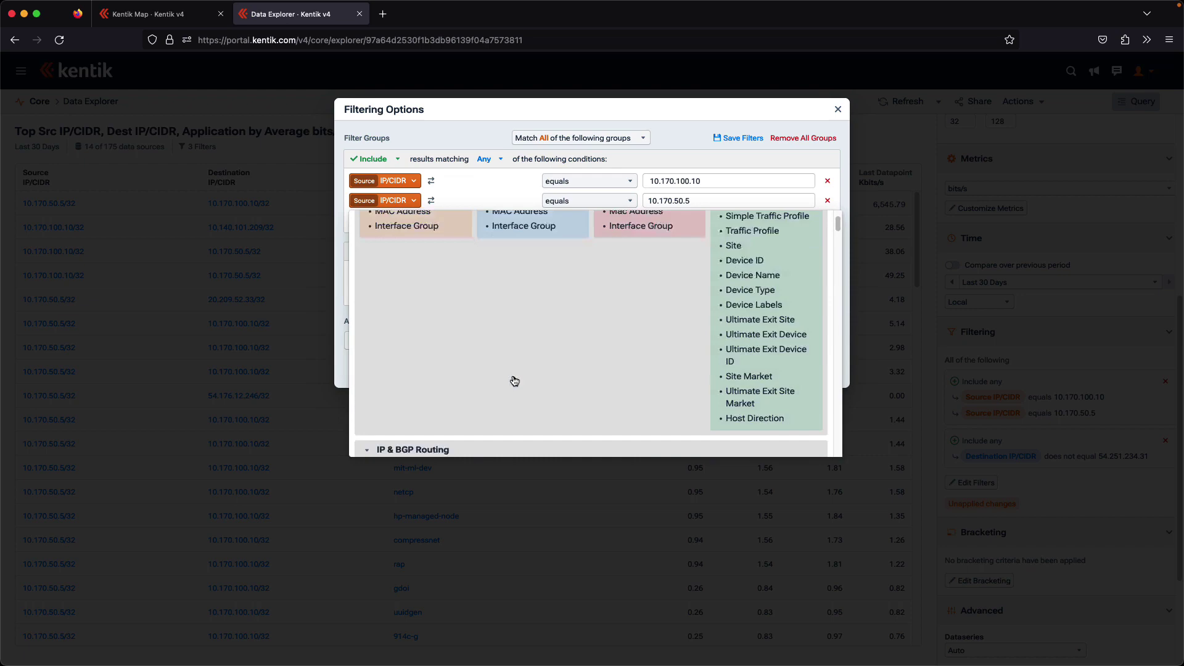
click(501, 415)
click(389, 294)
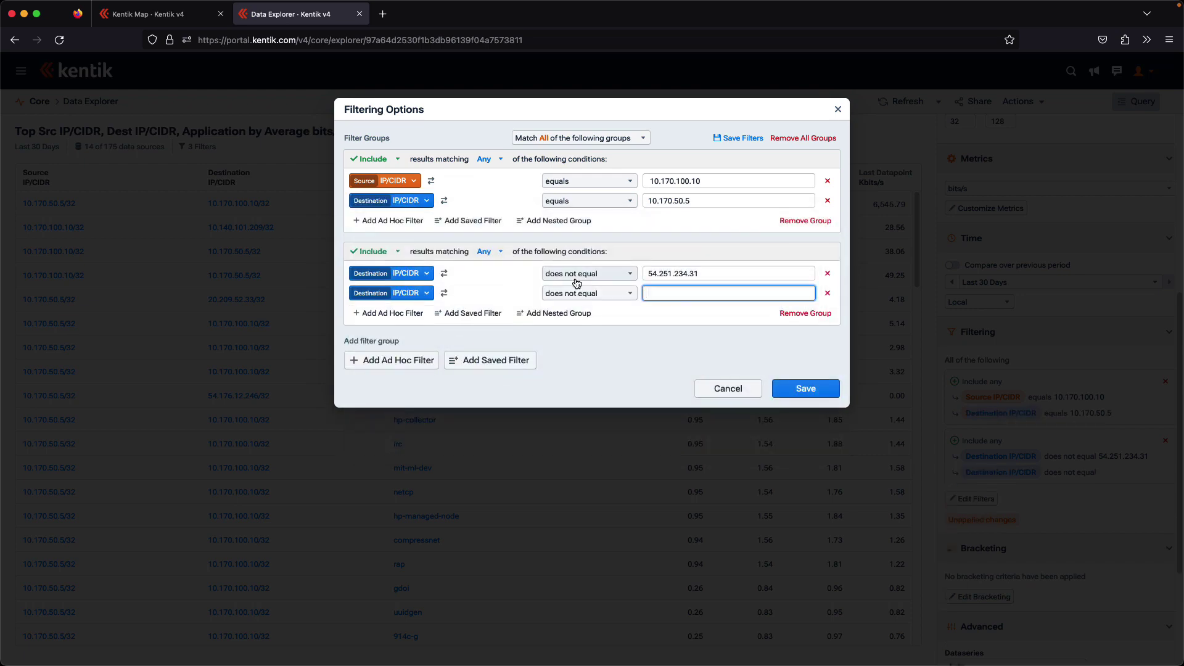
click(611, 273)
click(616, 294)
click(619, 298)
click(606, 309)
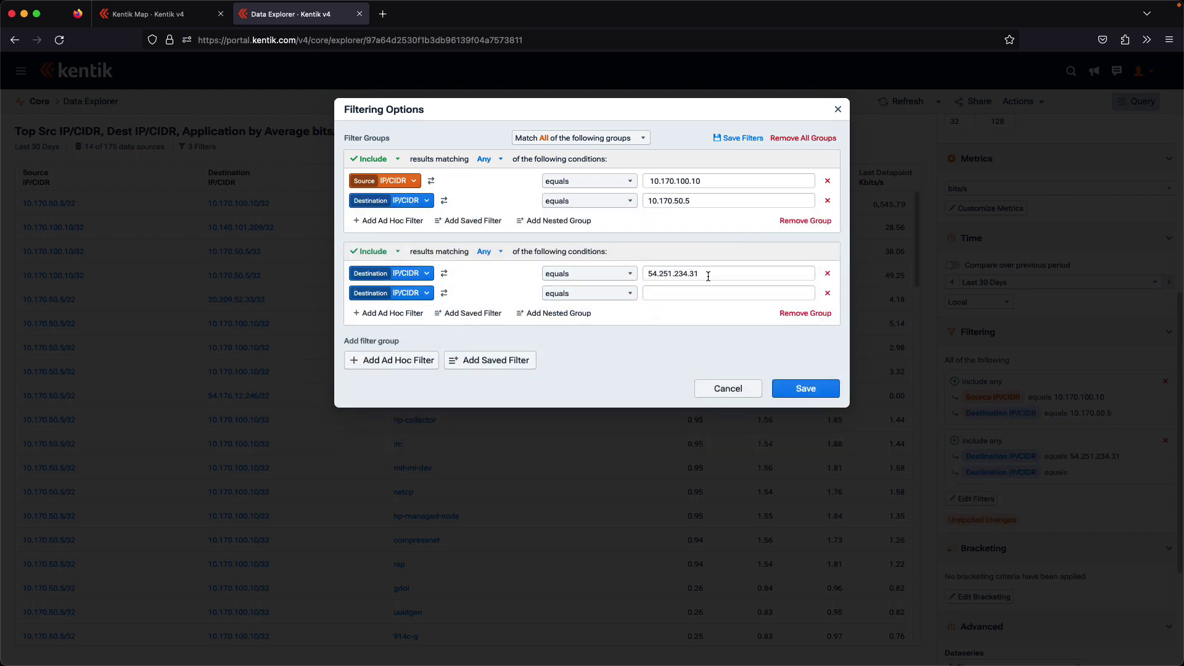
Put 54.251.234.31 in the new row and make the other row source IP 10.170.50.5
drag(709, 273, 628, 273)
key(cmd+c)
click(651, 290)
key(cmd+v)
key(shift+Tab)
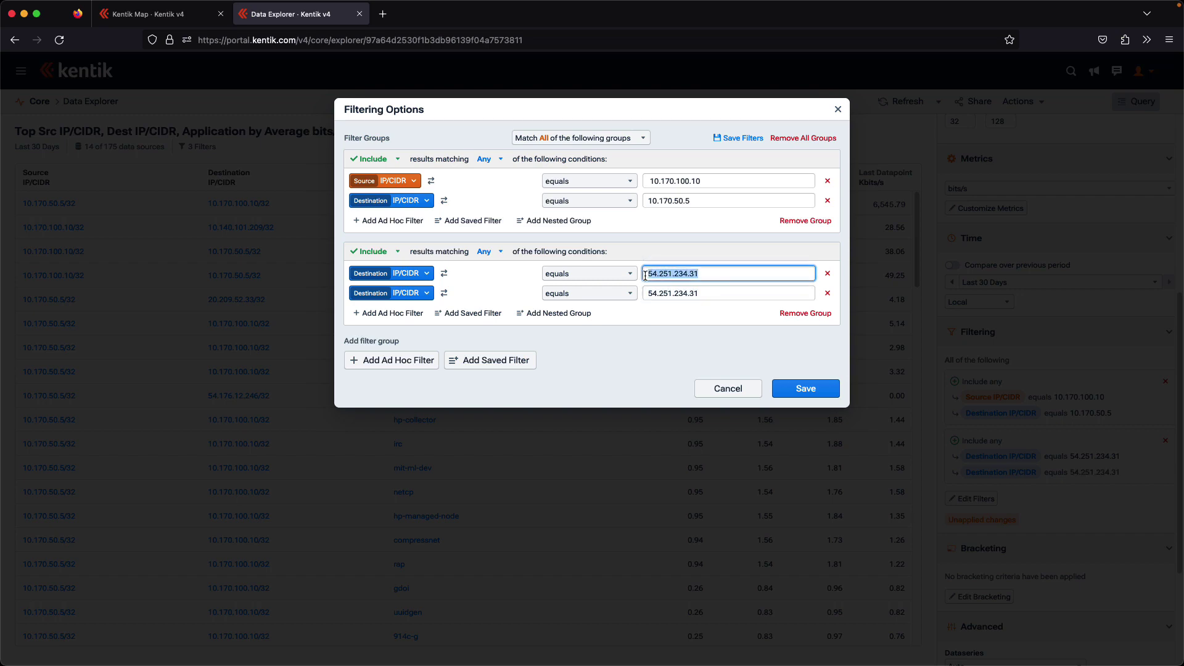
text(10.170.50.)
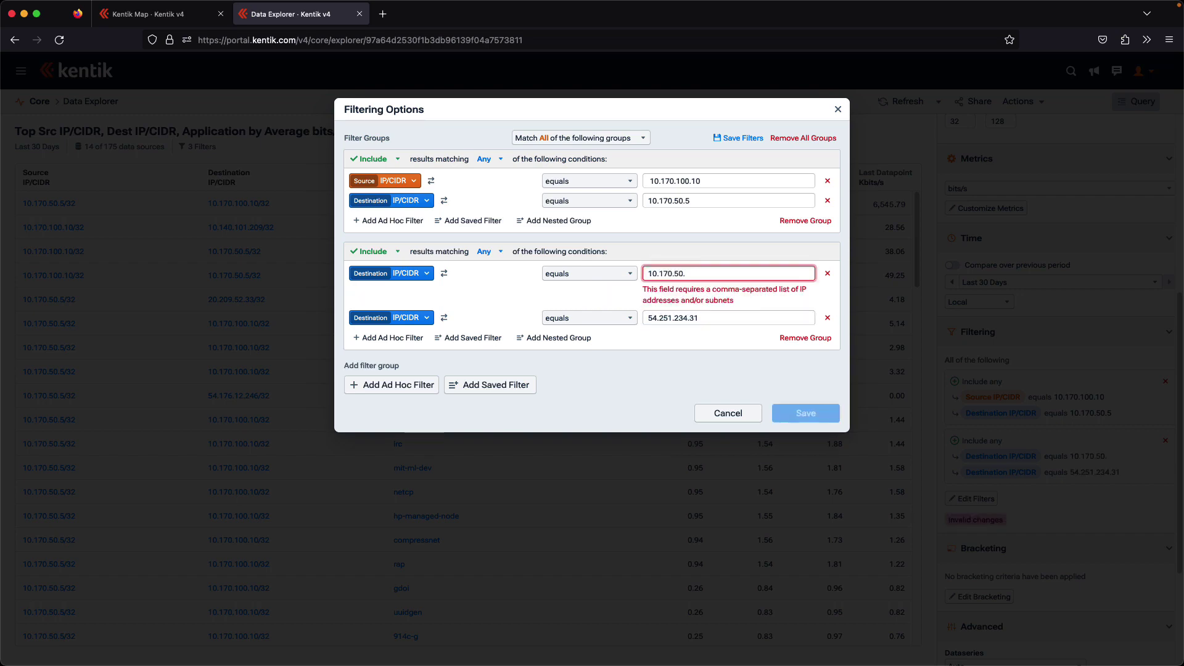
text(5)
click(401, 273)
scroll(402, 407, down, 5)
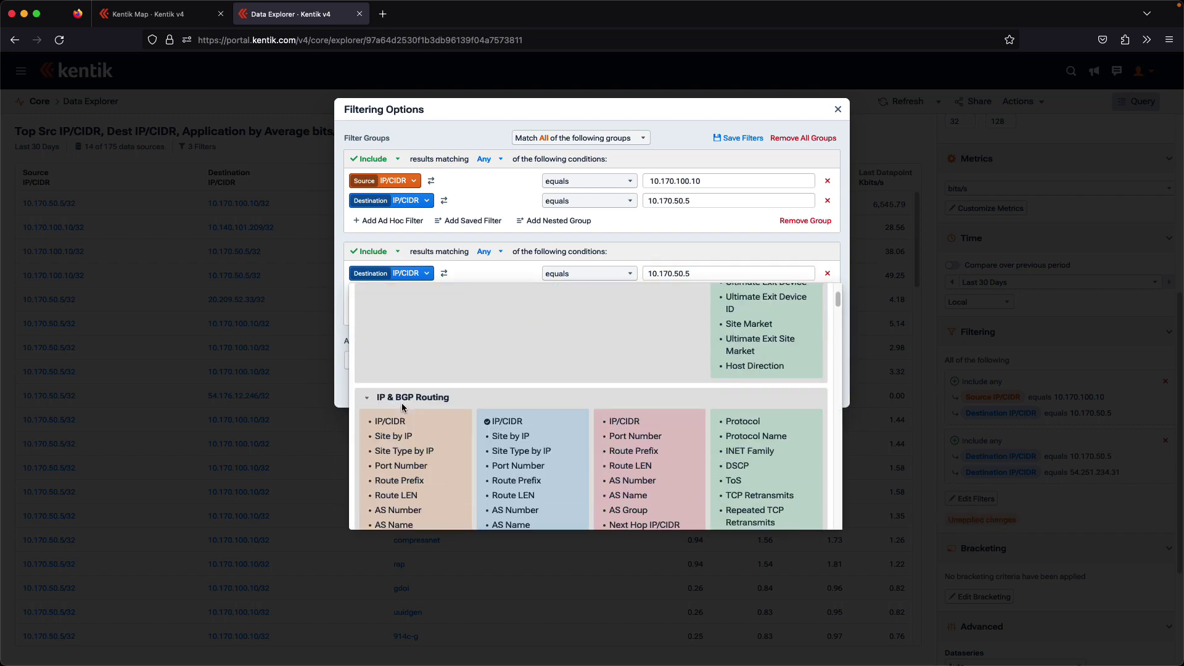
click(395, 422)
Add a third group filtering Application on mysql and ssh
click(396, 444)
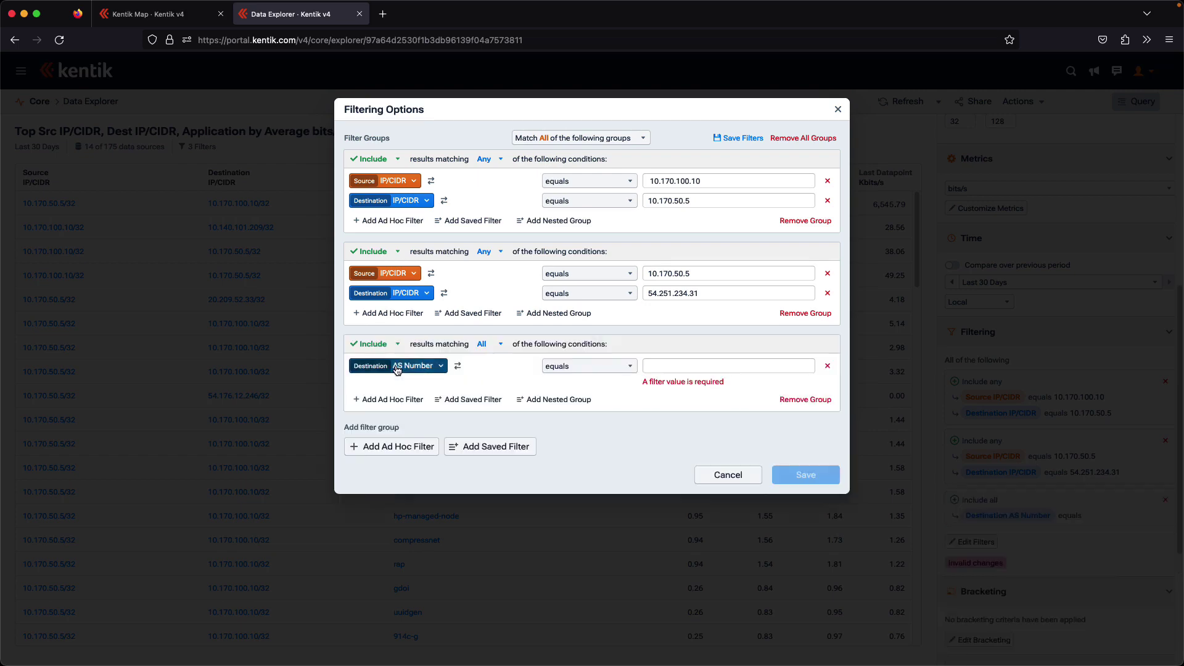
click(398, 367)
drag(838, 387, 838, 438)
click(737, 436)
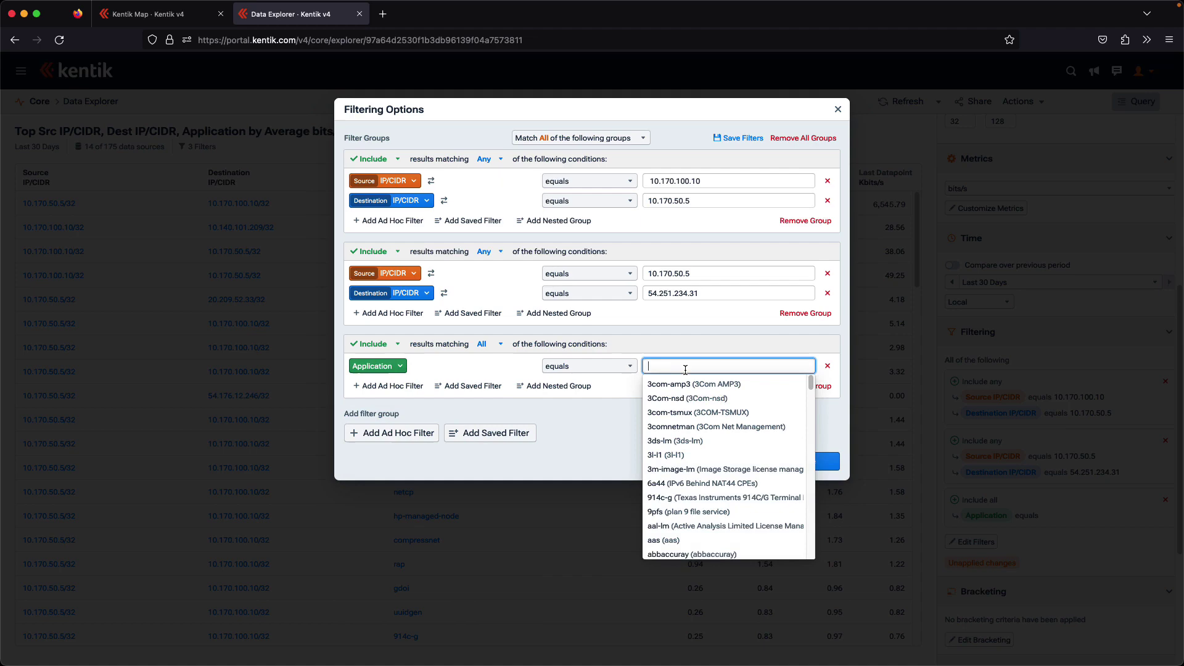
text(mysql)
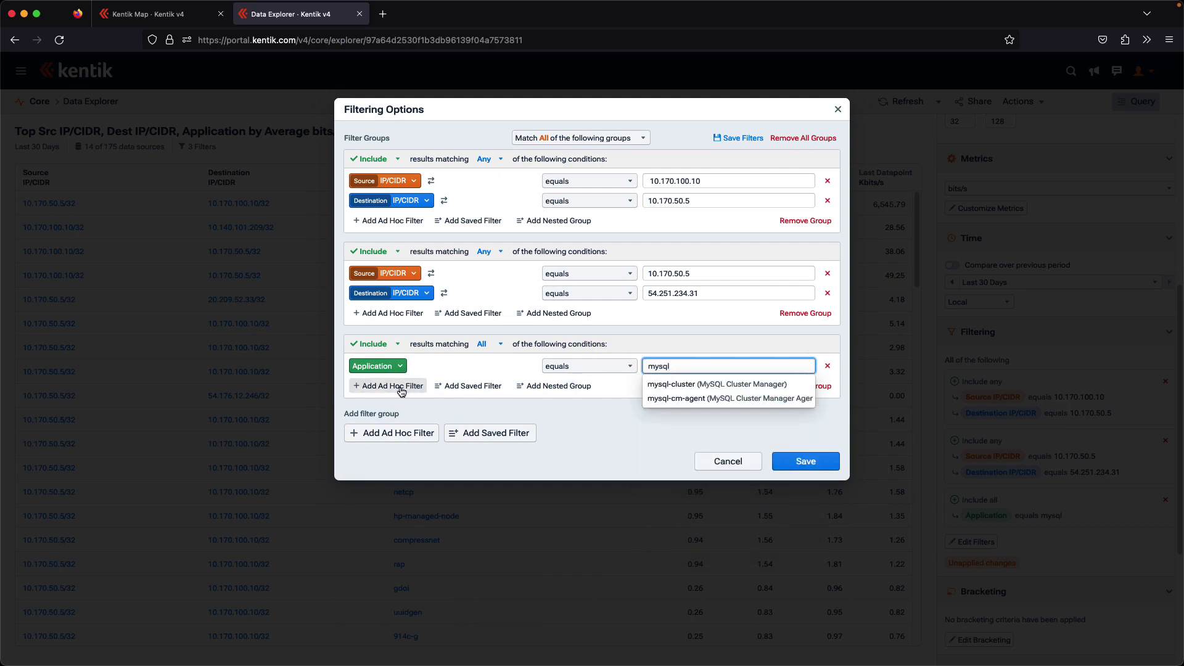
click(402, 387)
click(680, 387)
text(ssh)
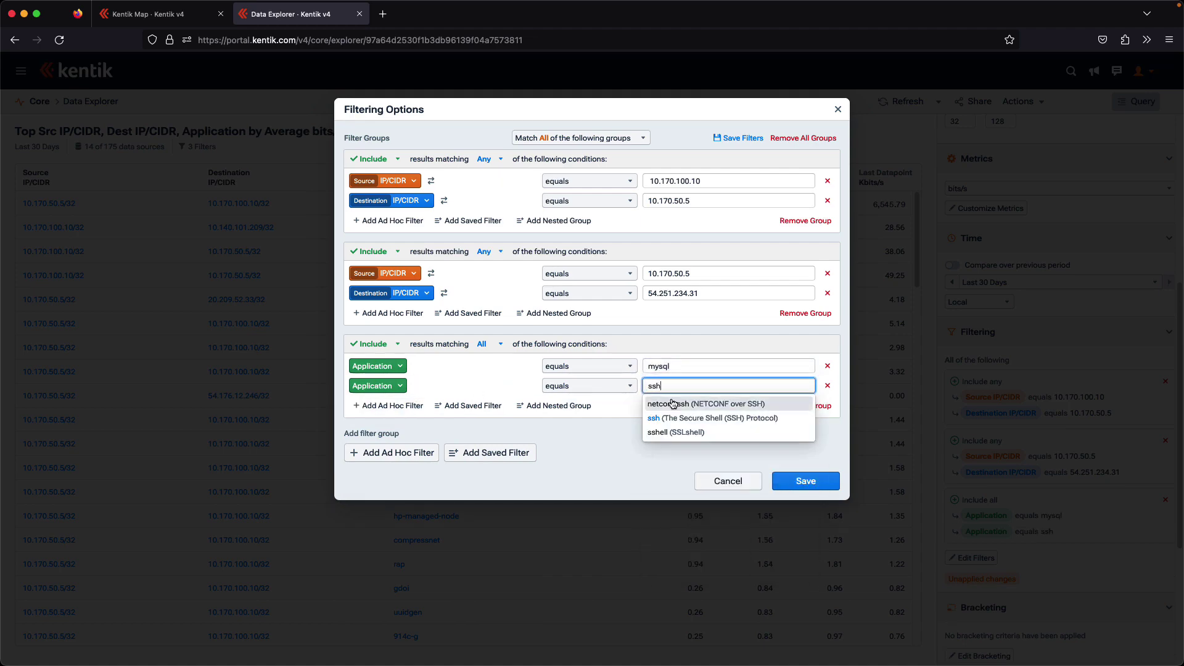
Set the filter groups to match Any
click(564, 138)
click(549, 168)
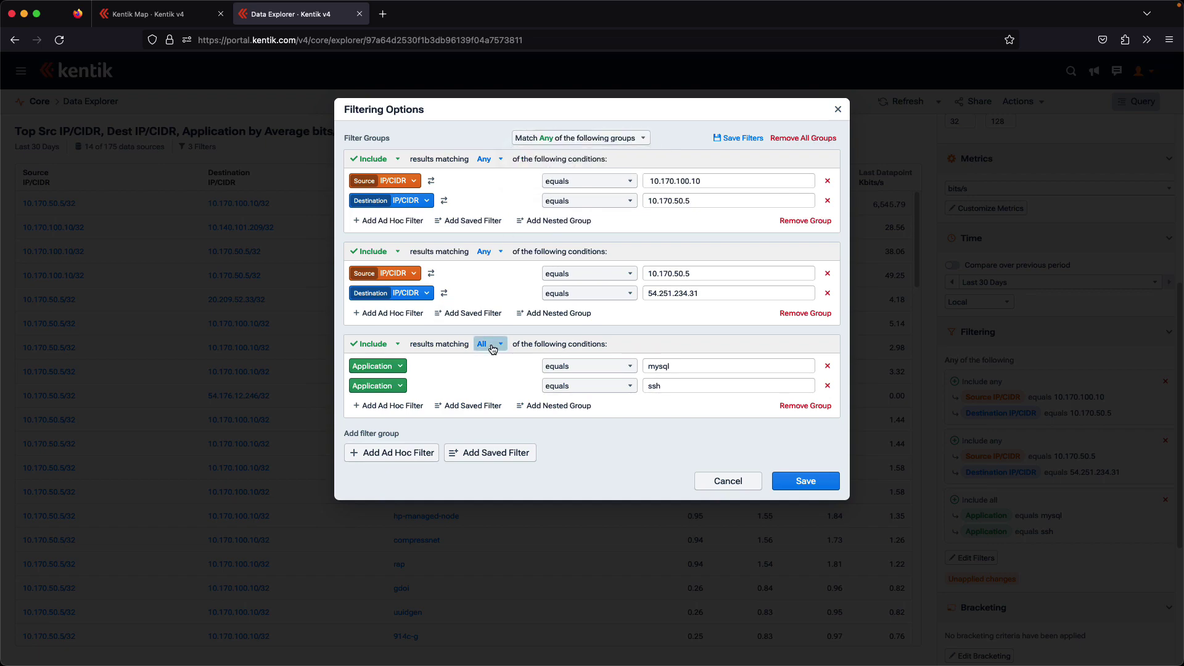
click(491, 344)
Save the six filters and run the bidirectional stacked area chart query
click(806, 481)
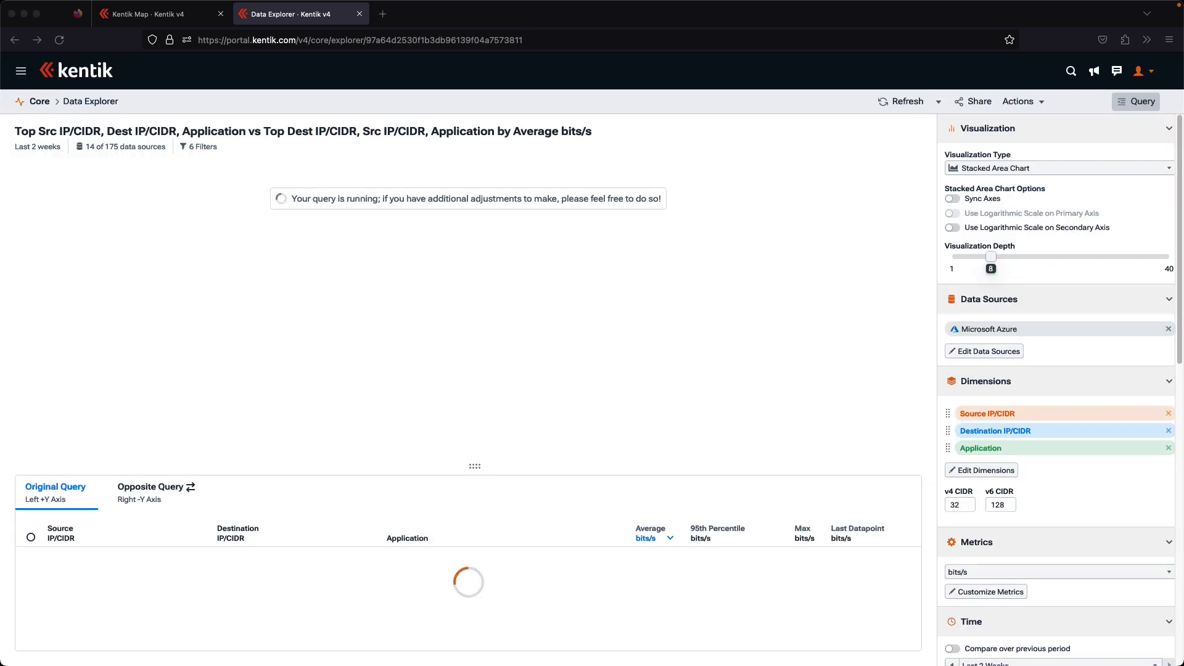